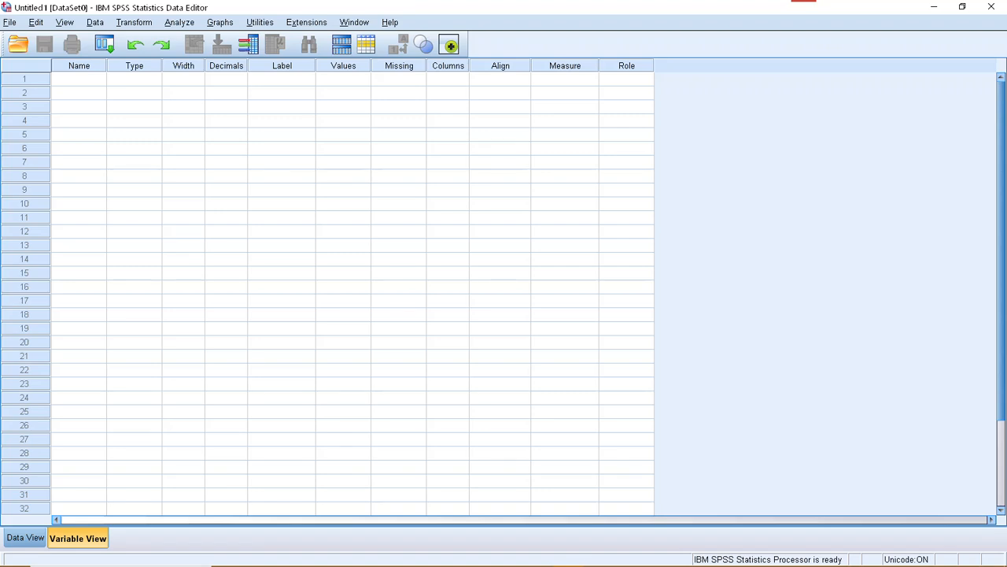
# Open the data file "Independent t-test practice data sheet.sav" from the Downloads folder.
pyautogui.click(10, 22)
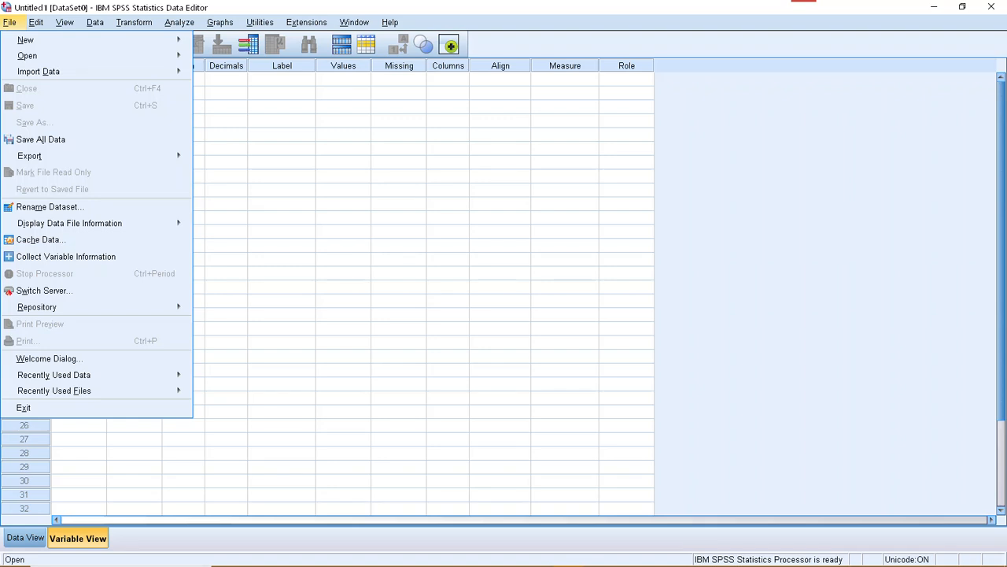
pyautogui.moveTo(28, 55)
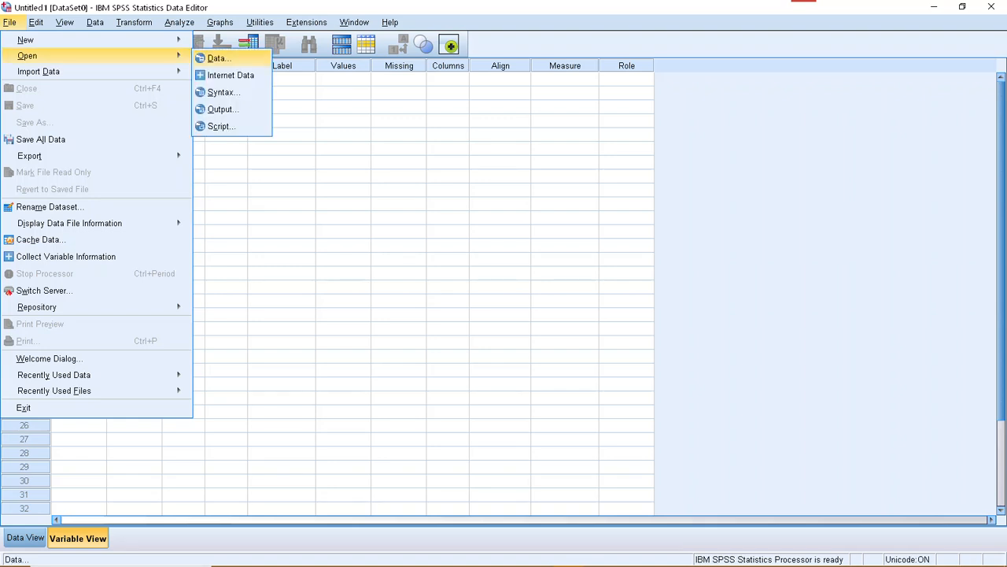
pyautogui.click(216, 58)
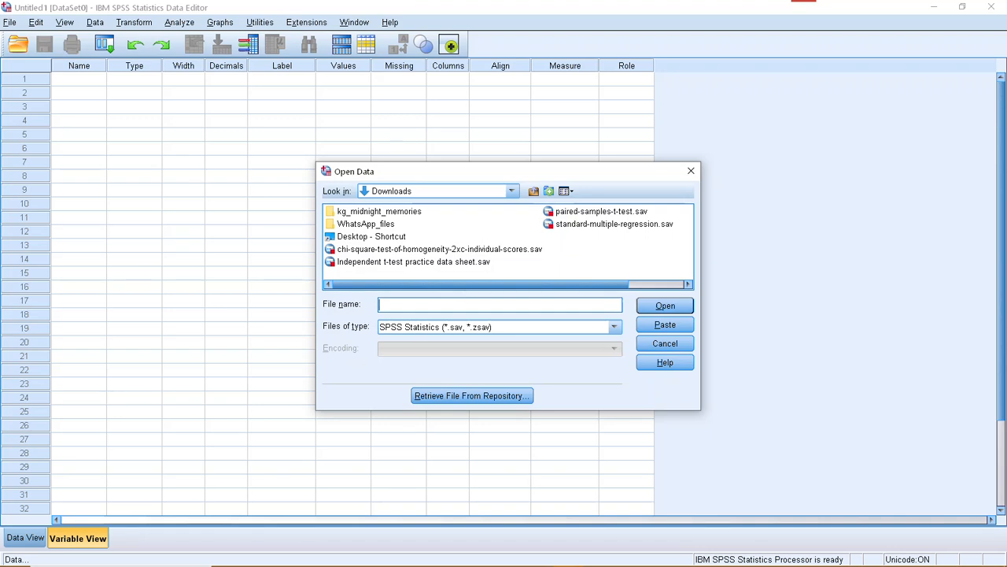
pyautogui.click(413, 261)
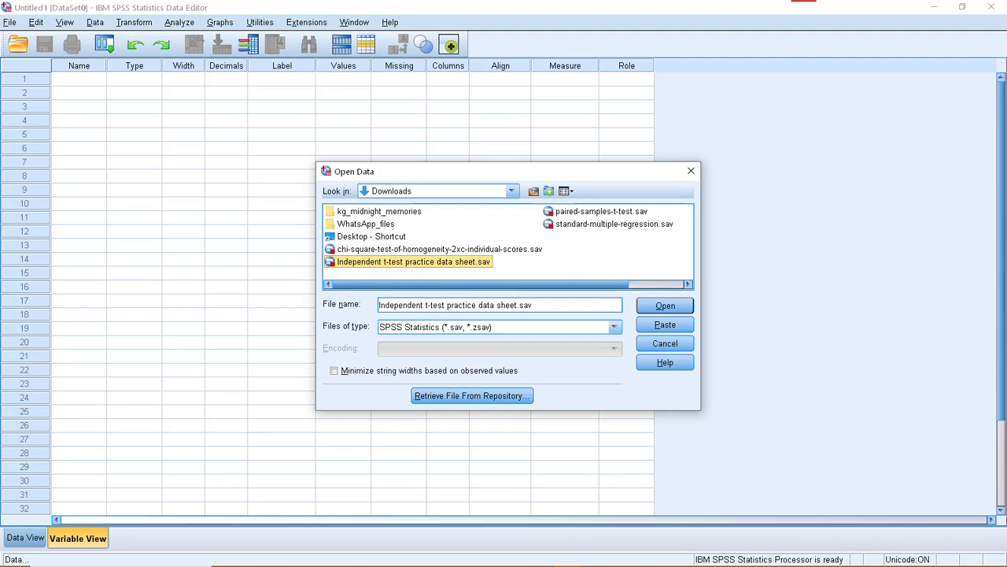
pyautogui.press('Return')
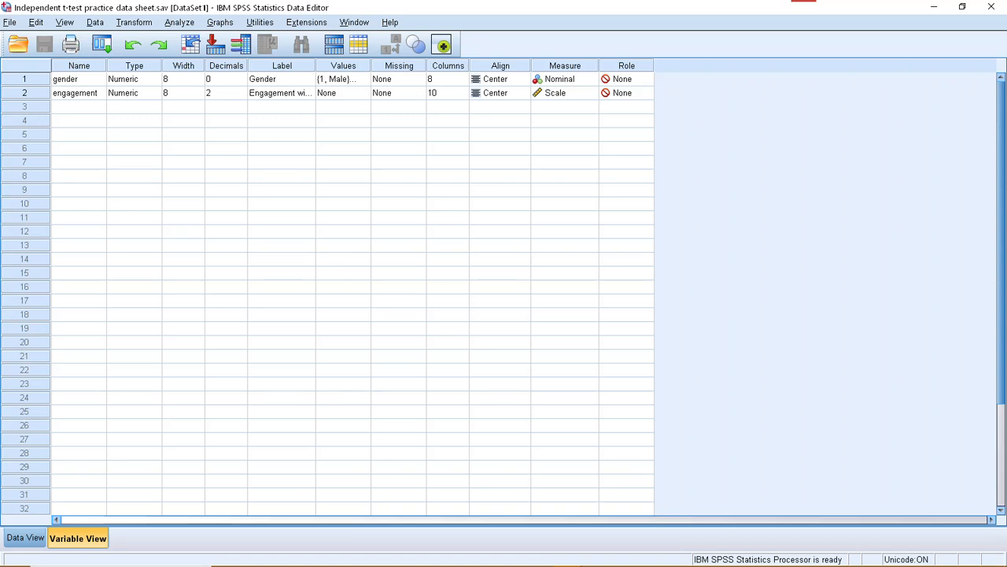
# Examine the gender and engagement columns in the data view through to the last case.
pyautogui.click(26, 538)
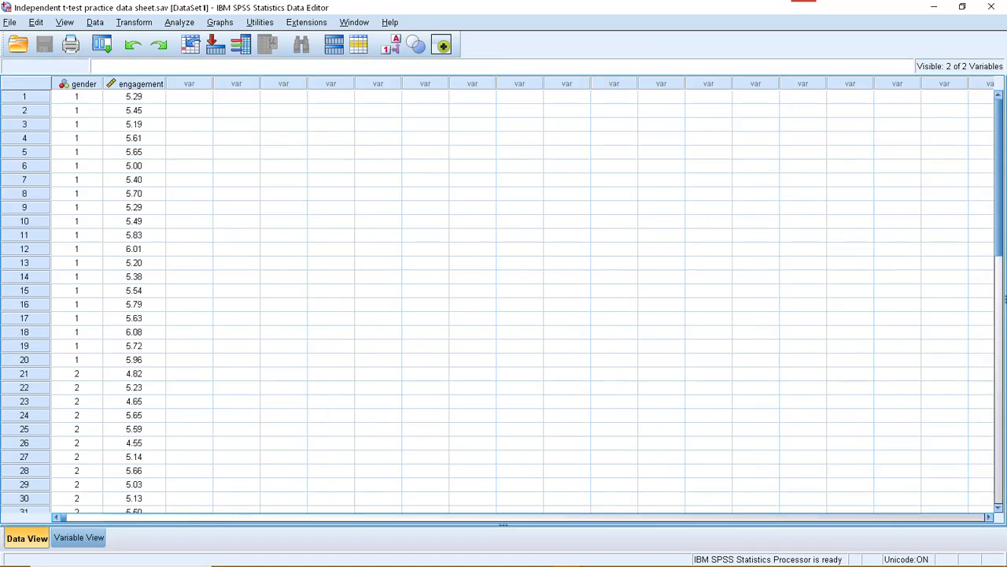
pyautogui.click(84, 84)
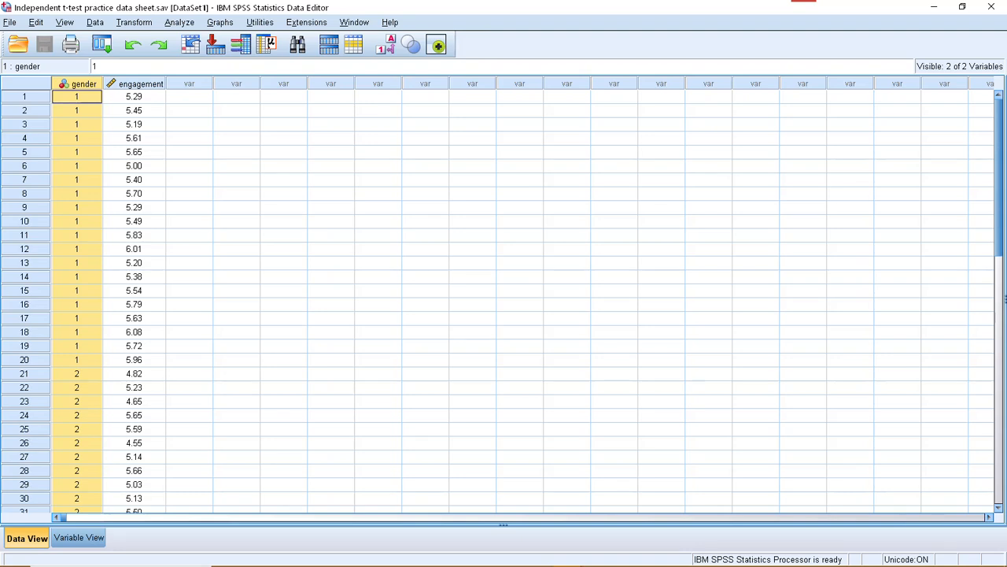
pyautogui.click(140, 84)
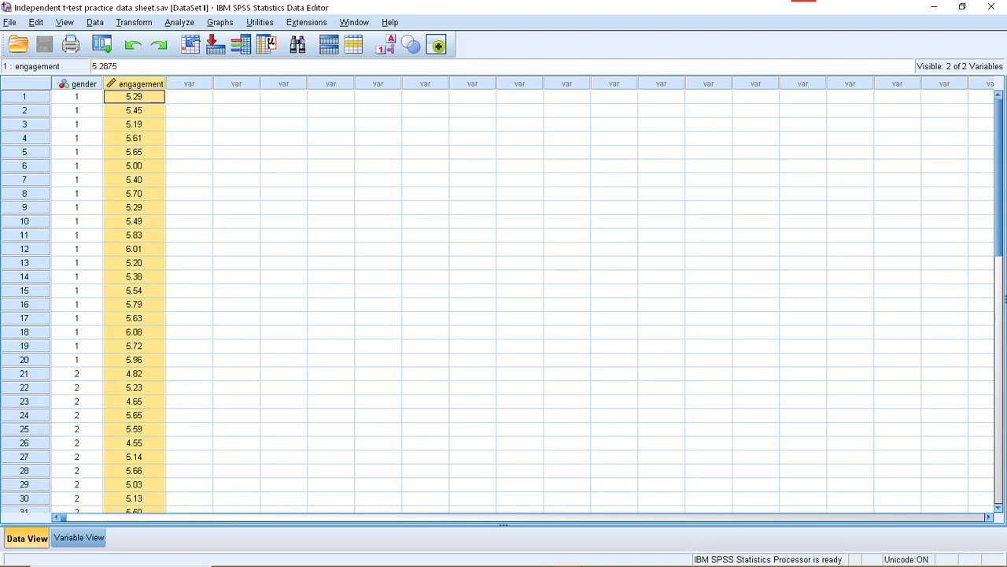
pyautogui.scroll(-6, 504, 299)
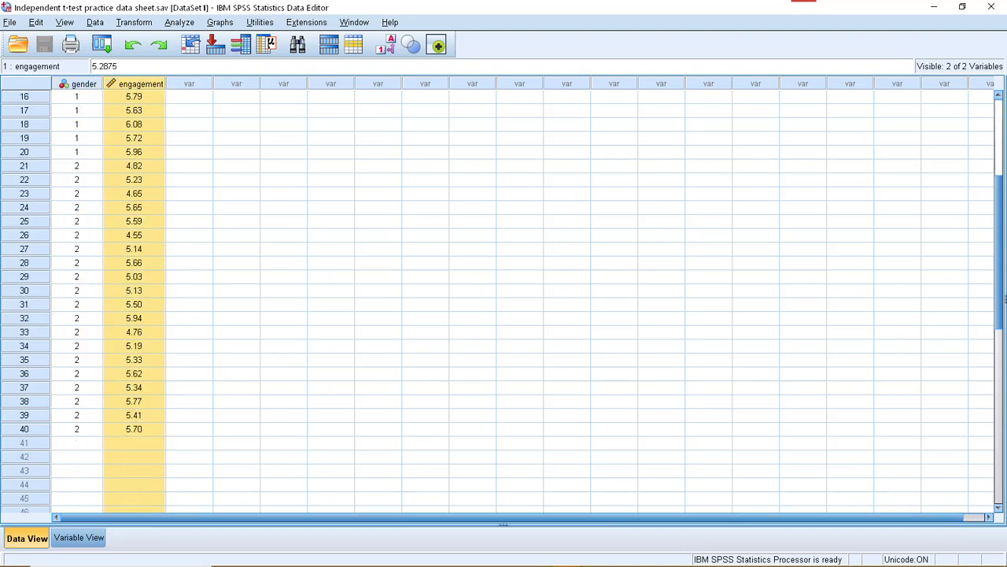
pyautogui.scroll(-2, 503, 299)
pyautogui.scroll(4, 504, 299)
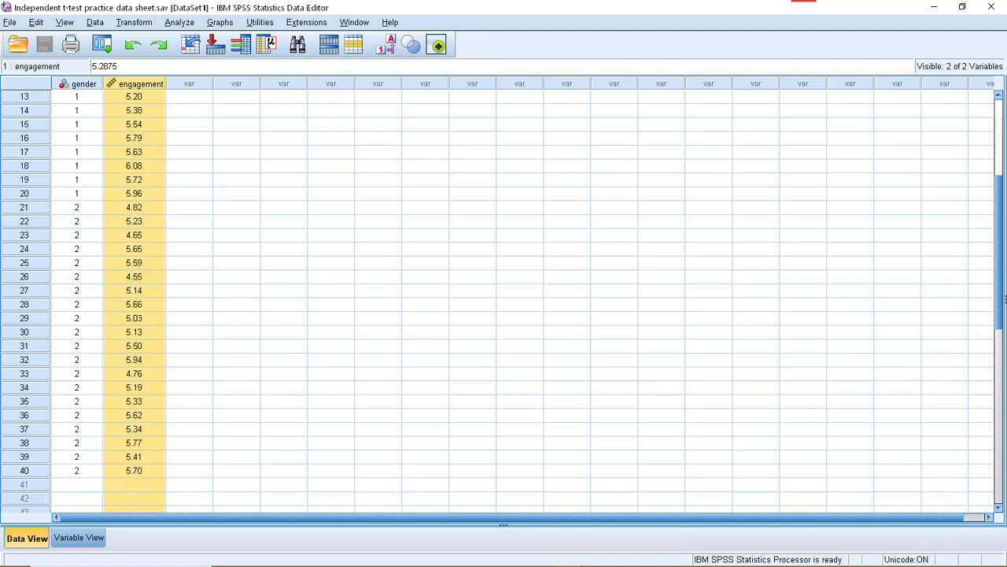
pyautogui.scroll(4, 504, 299)
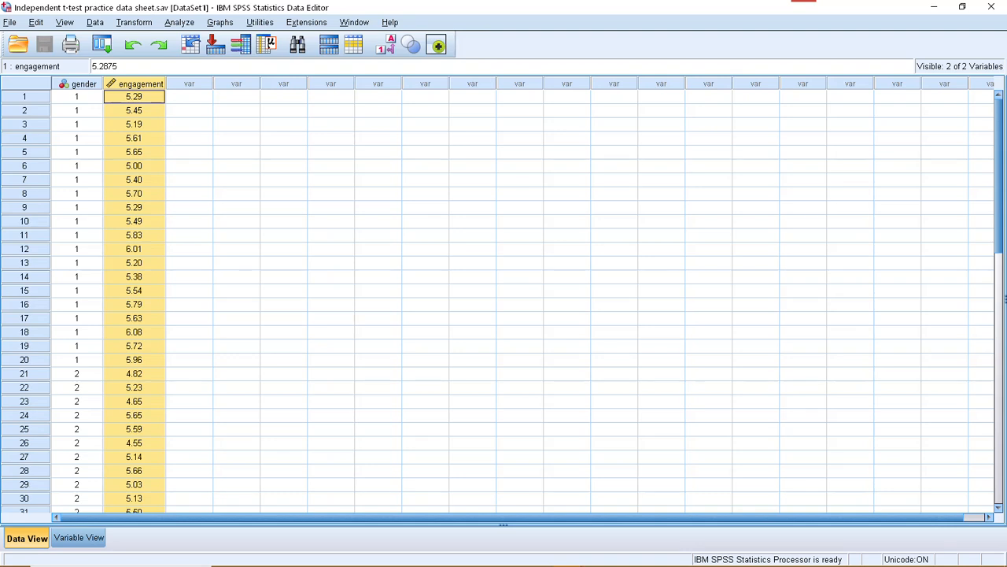
# In the variable view, choose Nominal as the measure for gender and Scale for engagement.
pyautogui.click(79, 538)
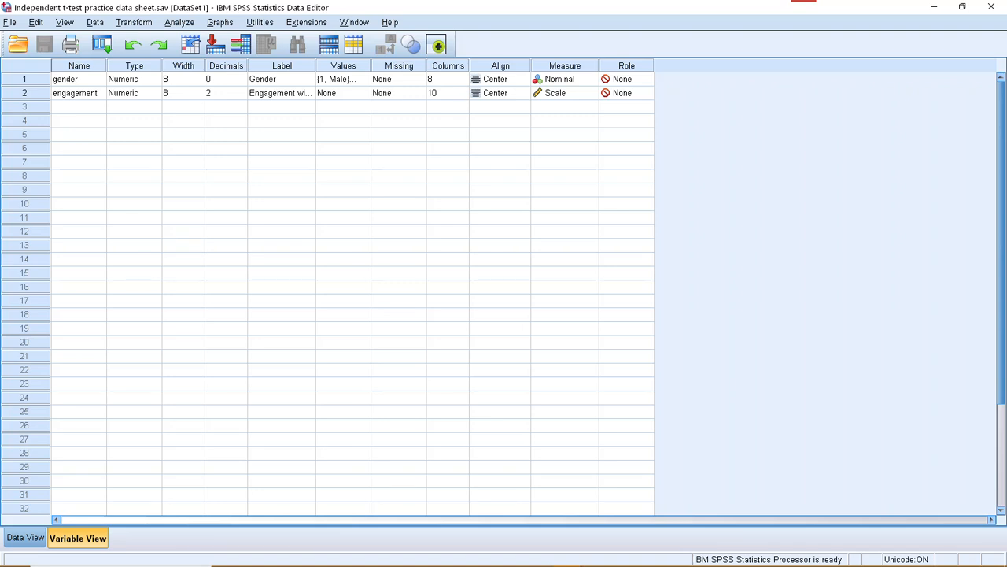
pyautogui.click(79, 78)
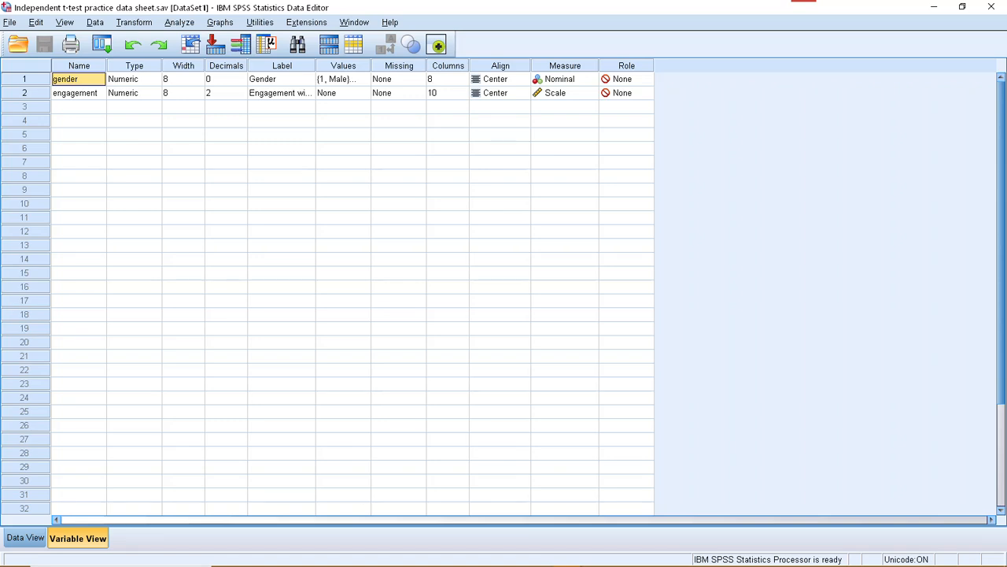
pyautogui.click(567, 79)
pyautogui.click(561, 118)
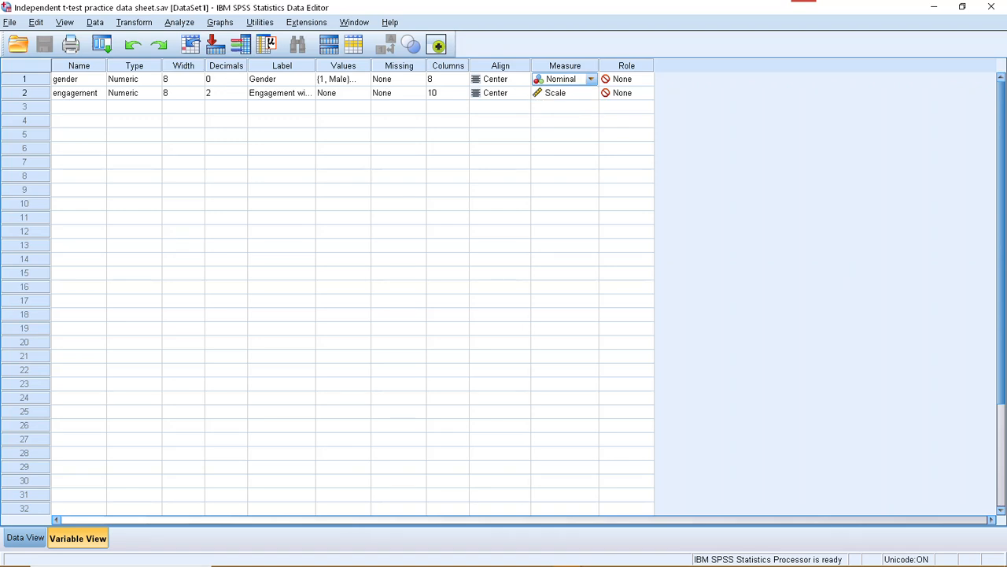
pyautogui.click(76, 93)
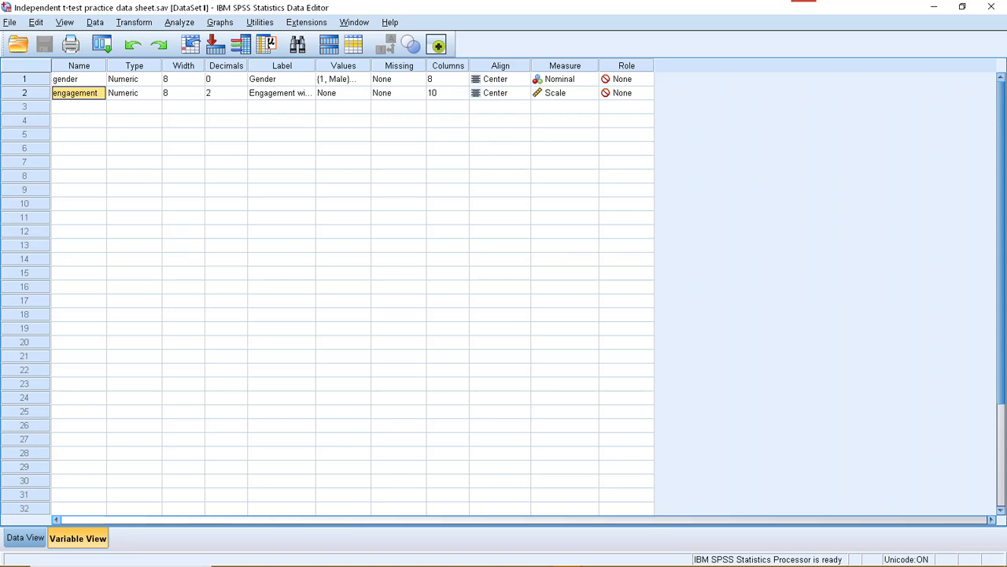
pyautogui.click(567, 93)
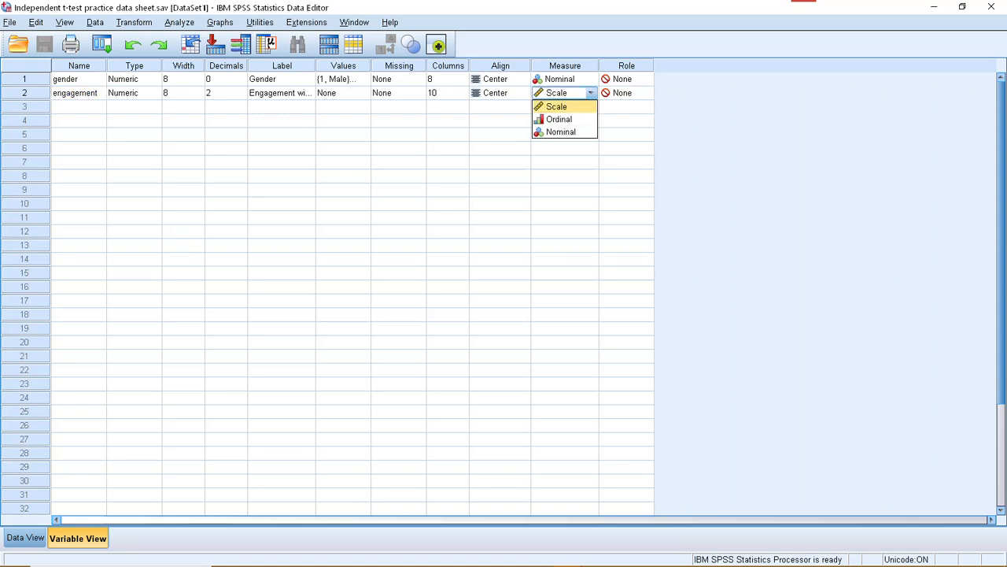
pyautogui.click(564, 106)
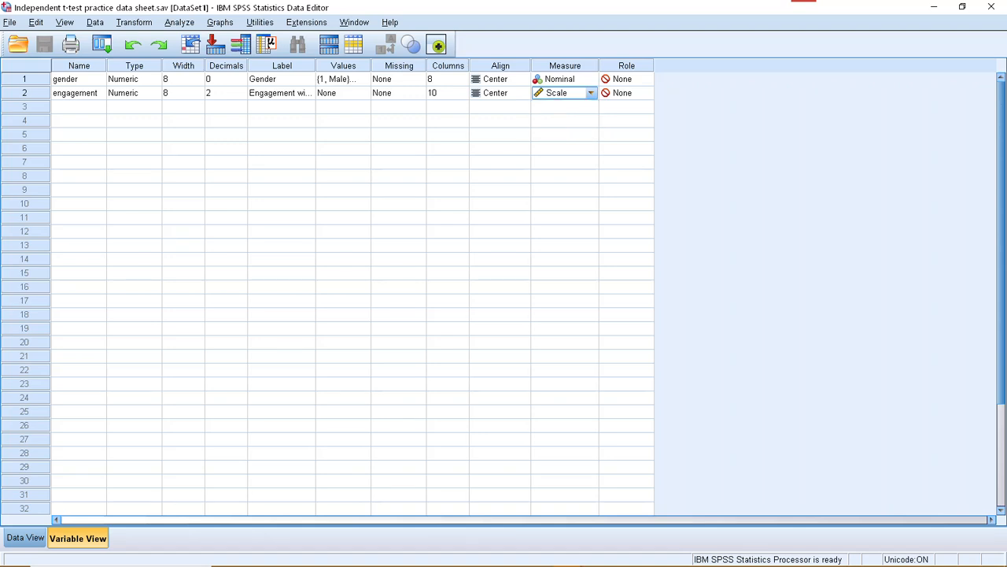
# Review the variables' label and role columns, choosing None as the role for gender.
pyautogui.click(282, 67)
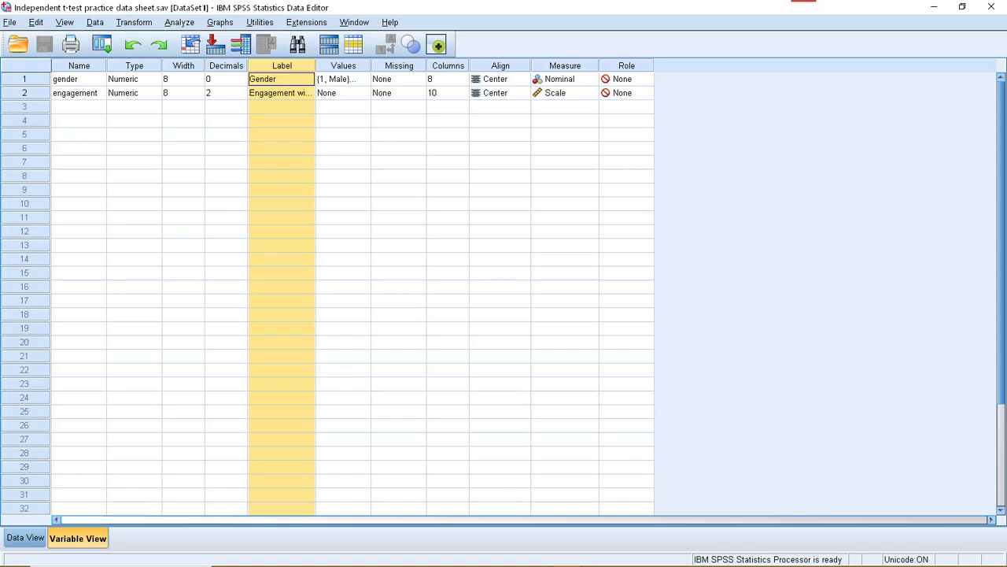
pyautogui.click(627, 66)
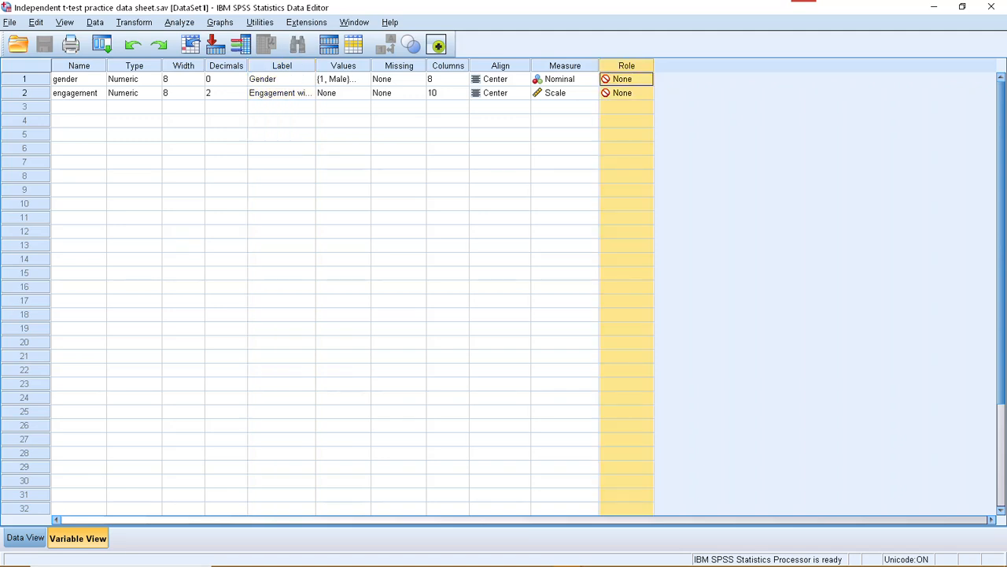
pyautogui.click(646, 79)
pyautogui.click(625, 130)
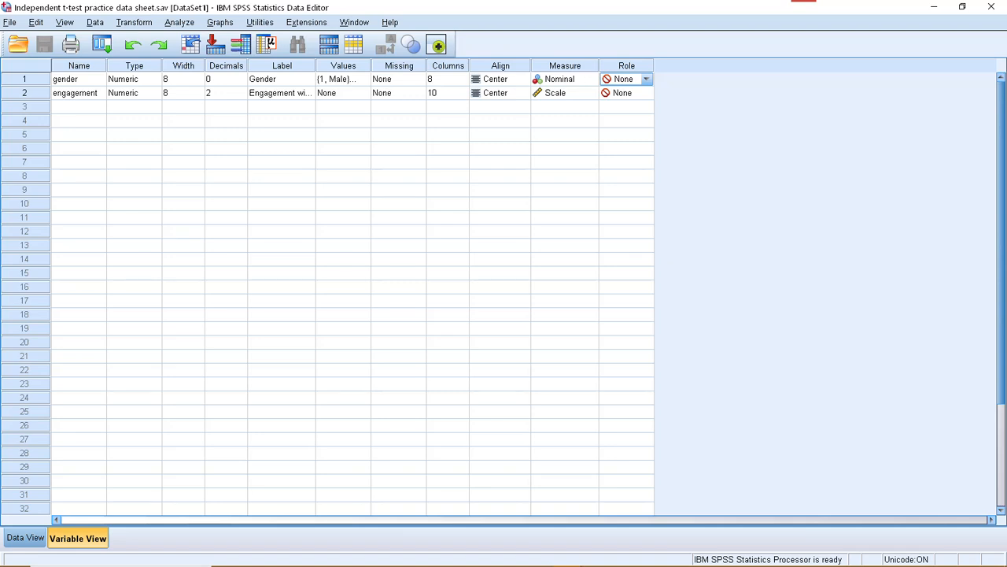
# Try a new entry for value 1 in gender's value labels, clear it, and accept the existing labels.
pyautogui.click(343, 79)
pyautogui.click(363, 80)
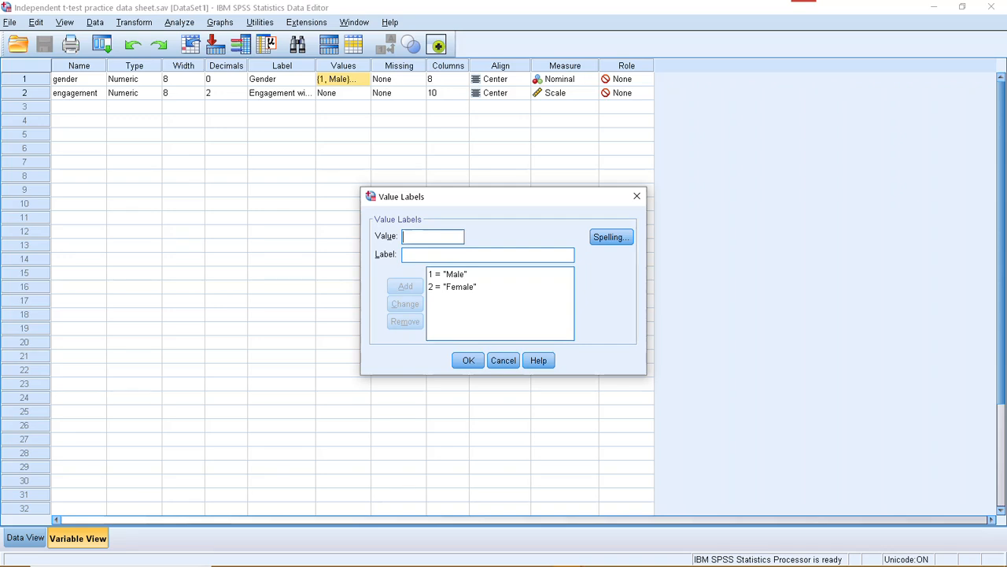
pyautogui.write('1')
pyautogui.press('Tab')
pyautogui.write('n')
pyautogui.press('BackSpace')
pyautogui.hotkey('shift', 'Tab')
pyautogui.press('BackSpace')
pyautogui.press('Return')
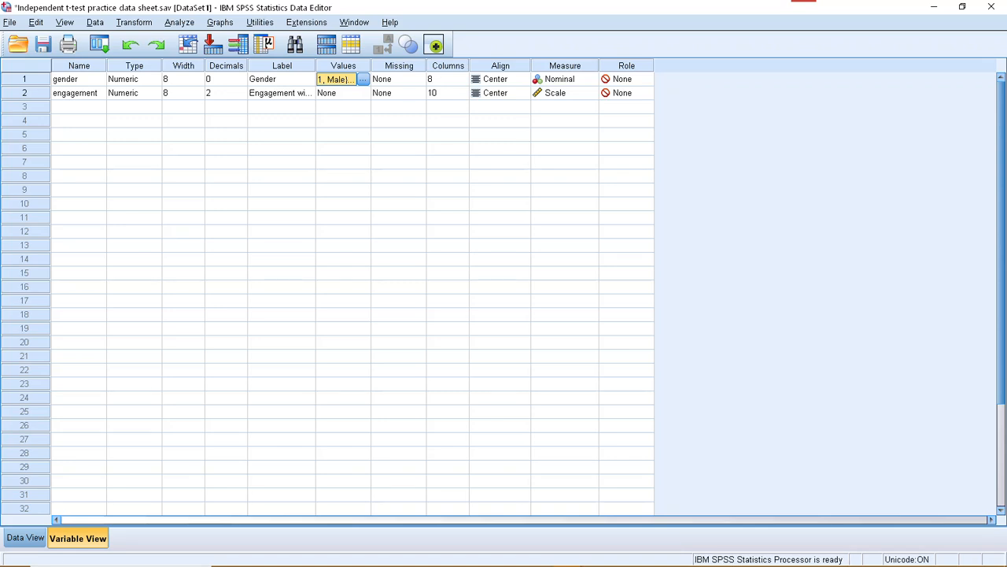
# From the data view, set up an Explore analysis with Engagement with TV advert as the dependent variable and Gender as the factor.
pyautogui.click(26, 538)
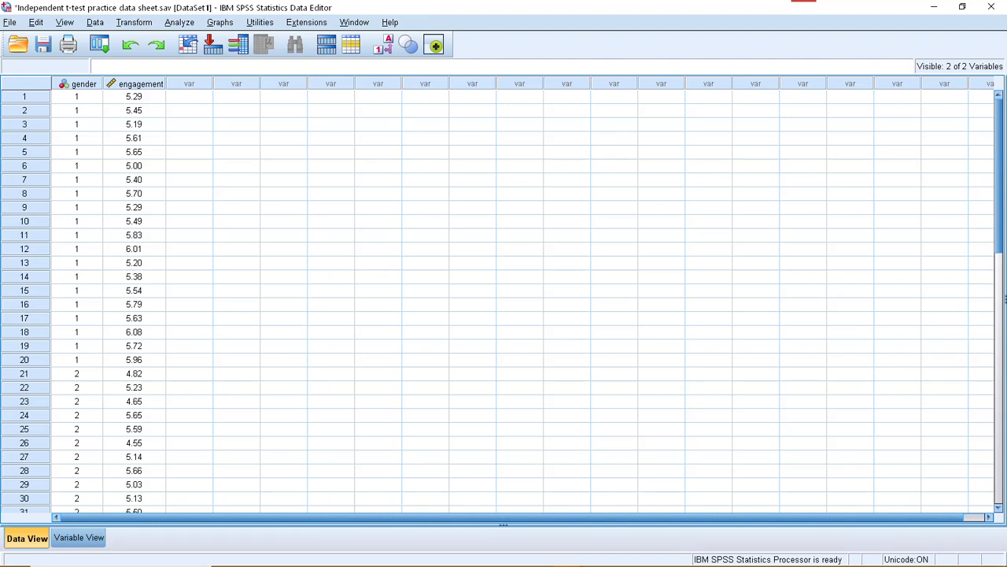
pyautogui.click(179, 22)
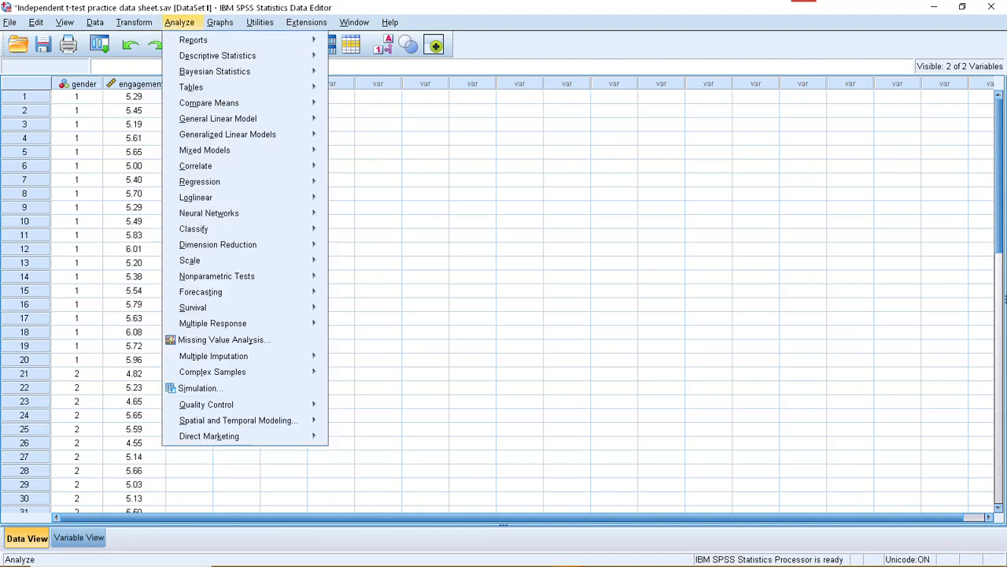
pyautogui.moveTo(217, 55)
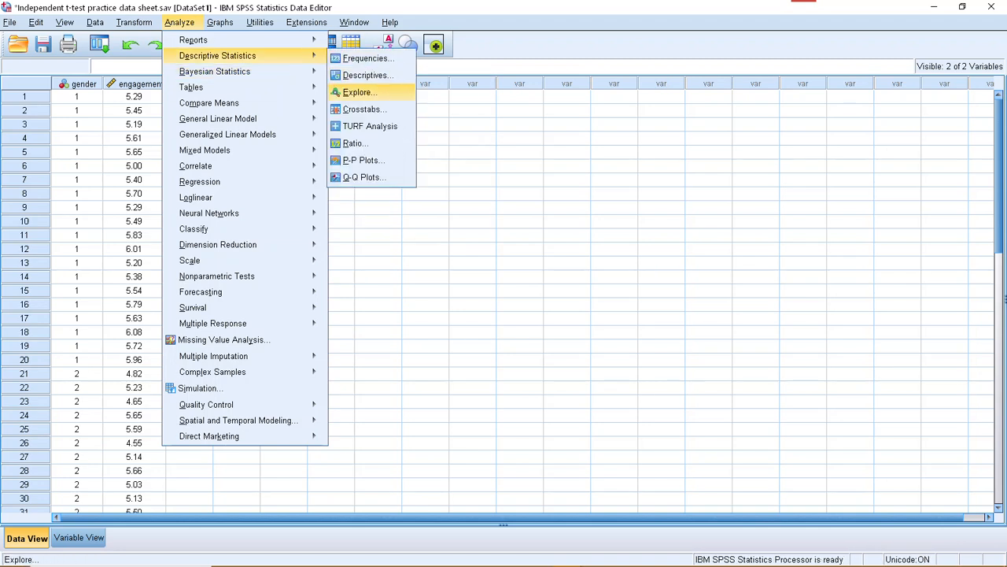
pyautogui.click(359, 92)
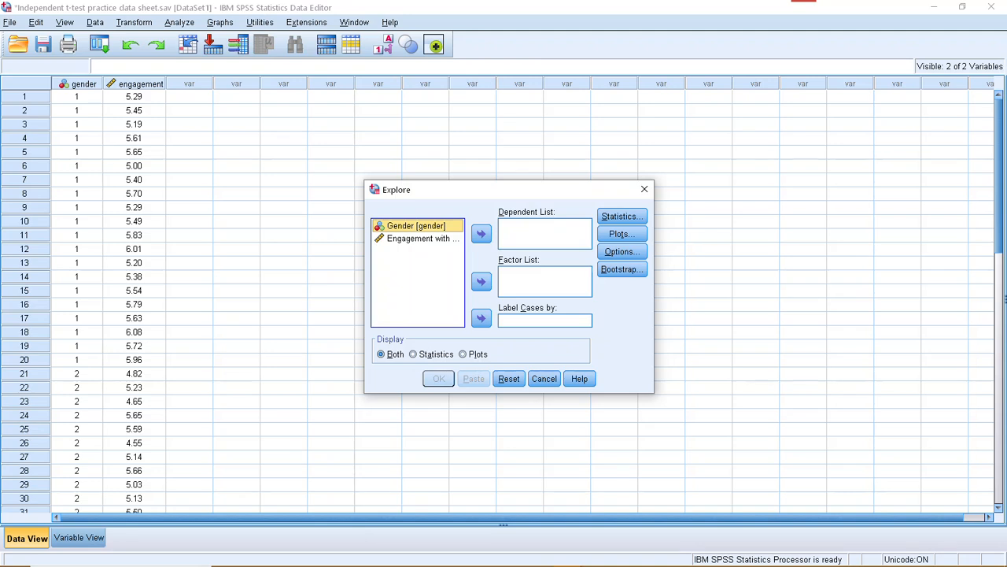
pyautogui.click(418, 238)
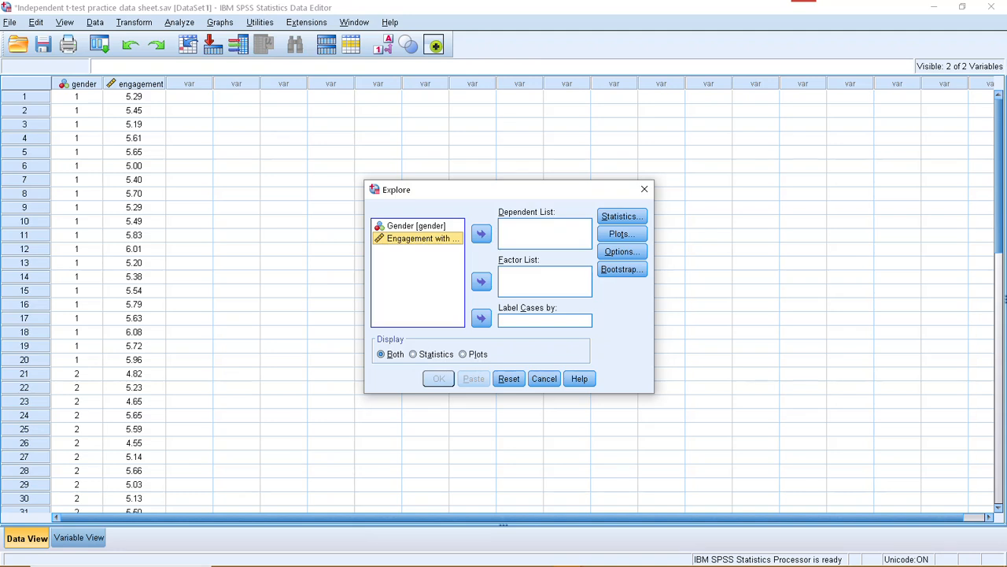
pyautogui.click(481, 234)
pyautogui.click(417, 226)
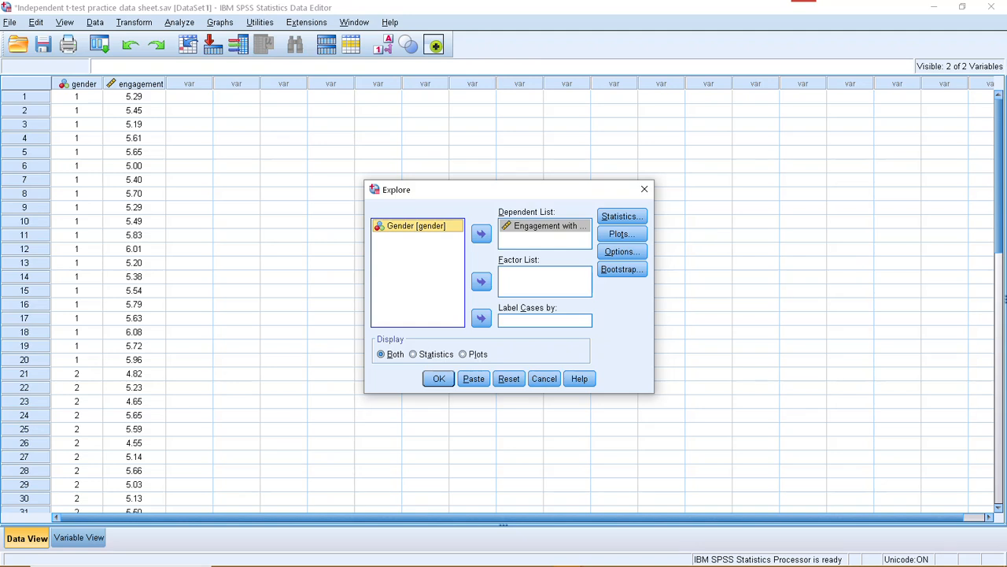
pyautogui.click(481, 281)
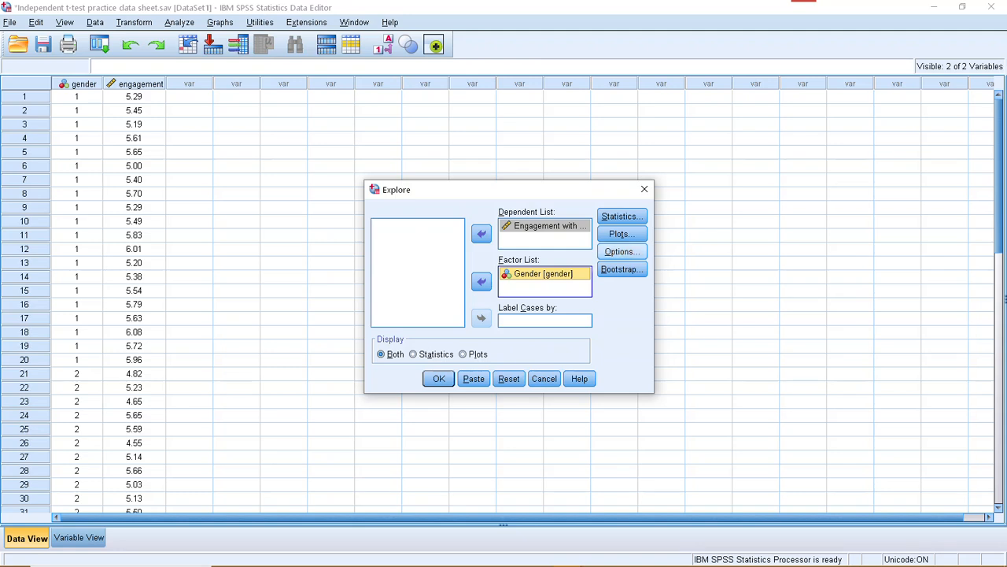
# Request normality plots with tests and a histogram instead of stem-and-leaf for the Explore analysis, and run it.
pyautogui.click(621, 233)
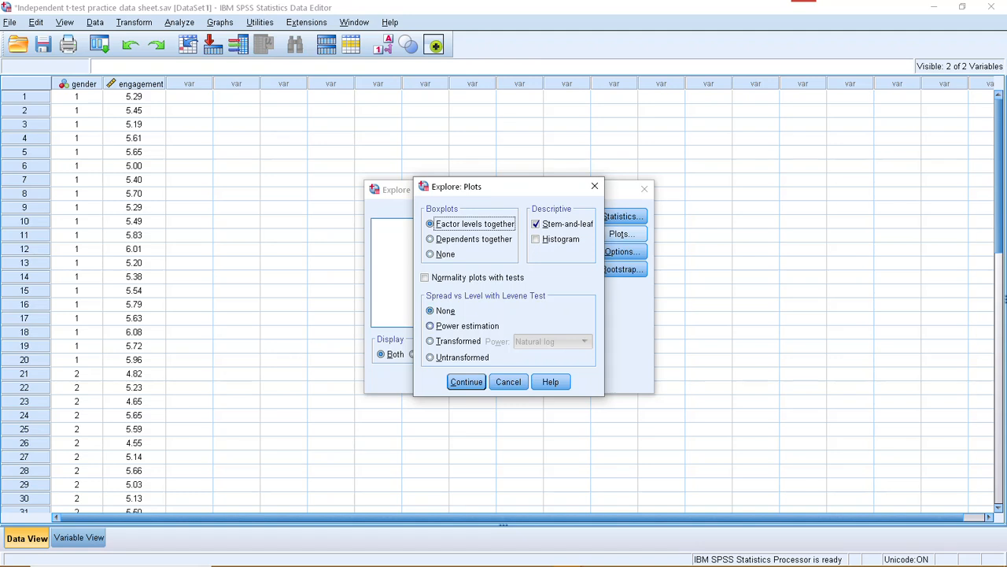
pyautogui.click(425, 277)
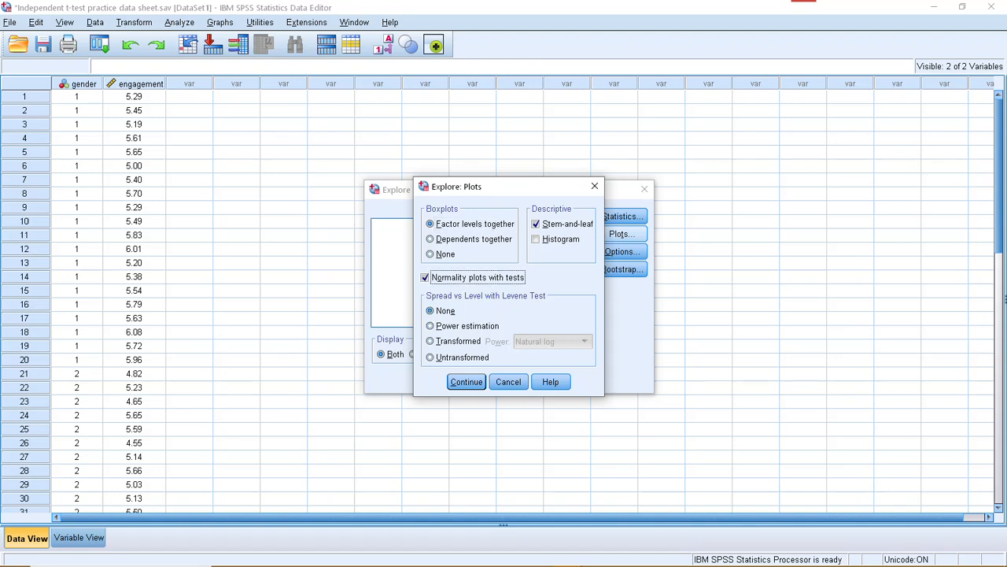
pyautogui.click(536, 224)
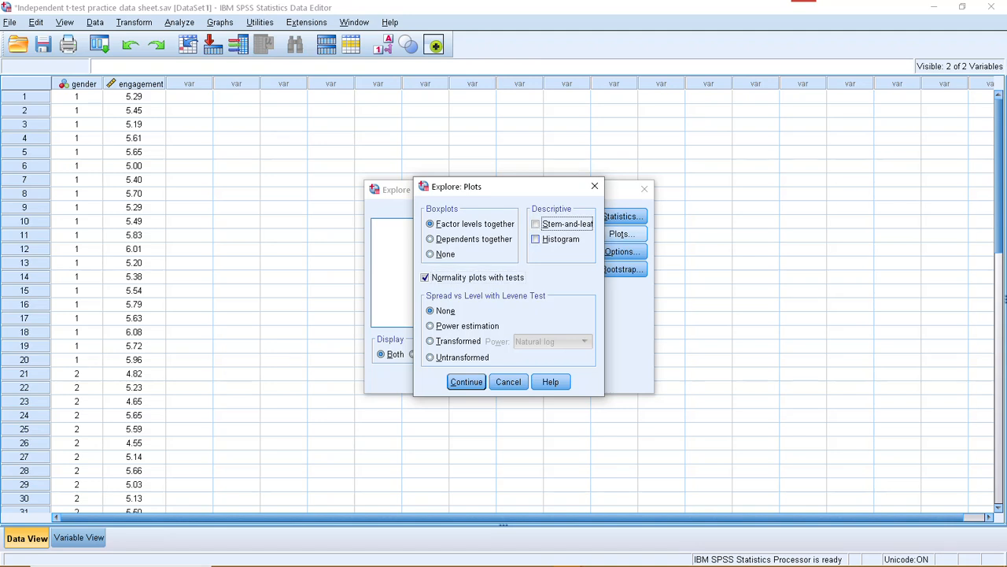
pyautogui.click(536, 239)
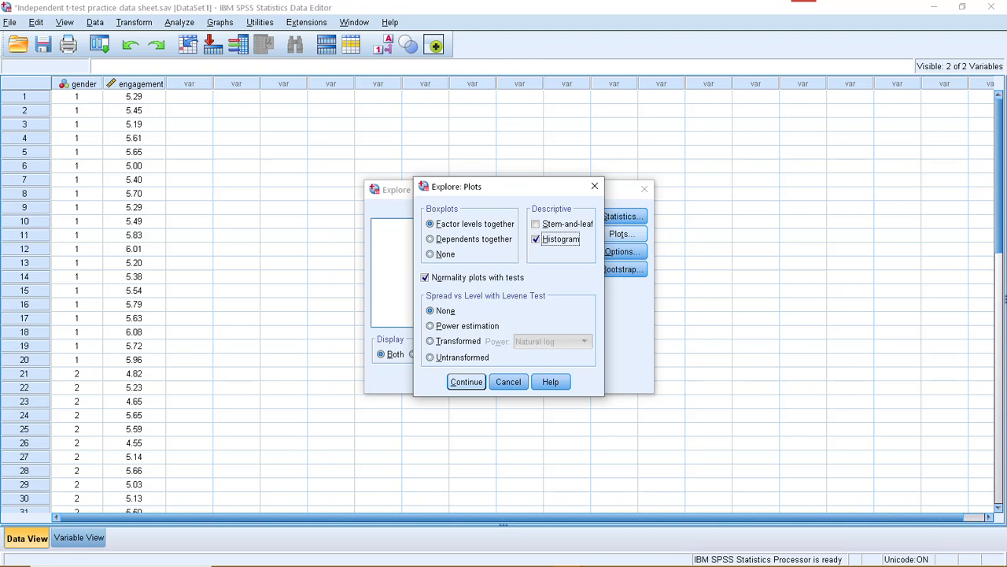
pyautogui.press('Return')
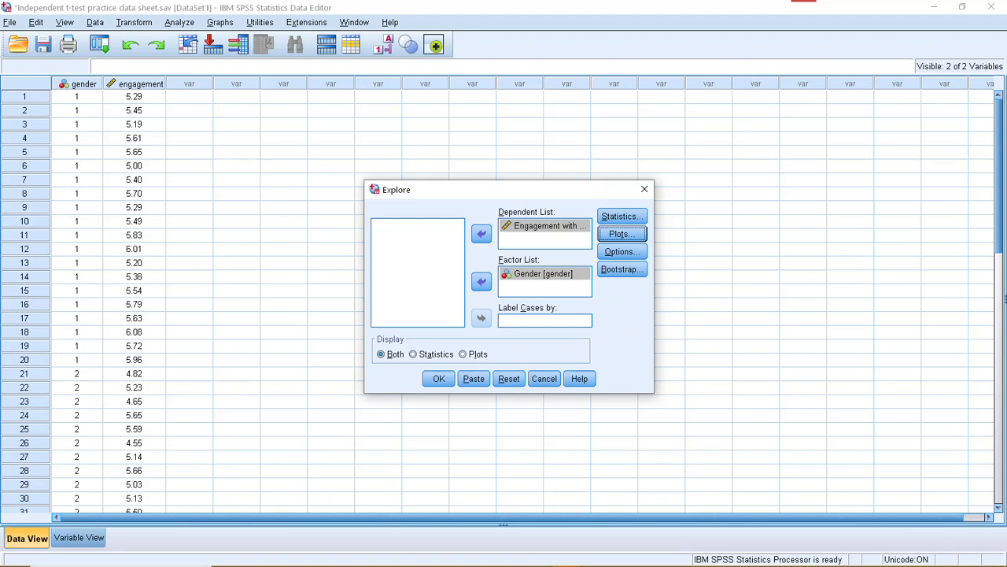
pyautogui.click(439, 378)
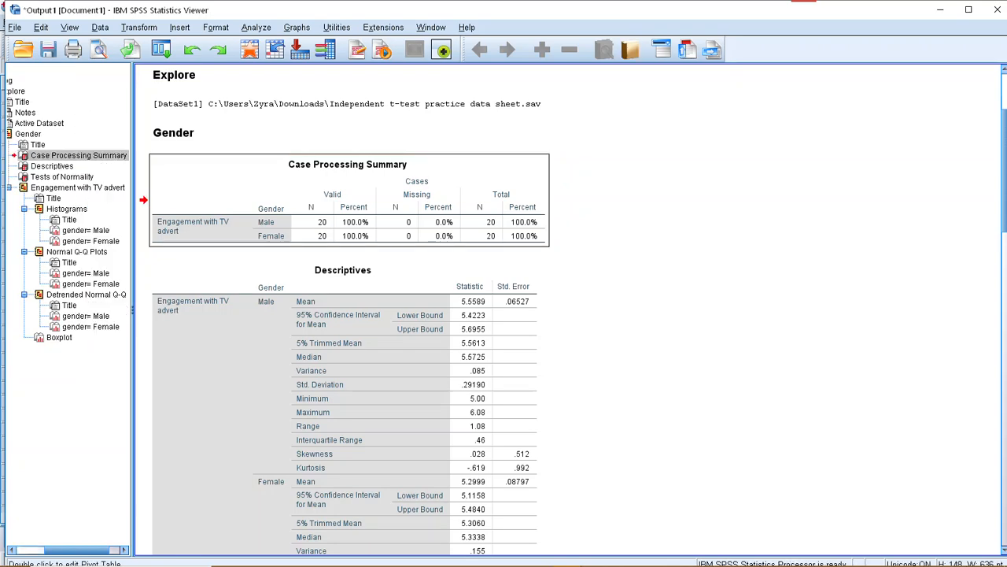
# Examine the Case Processing Summary and Descriptives tables for engagement with the TV advert by gender.
pyautogui.scroll(-2, 315, 177)
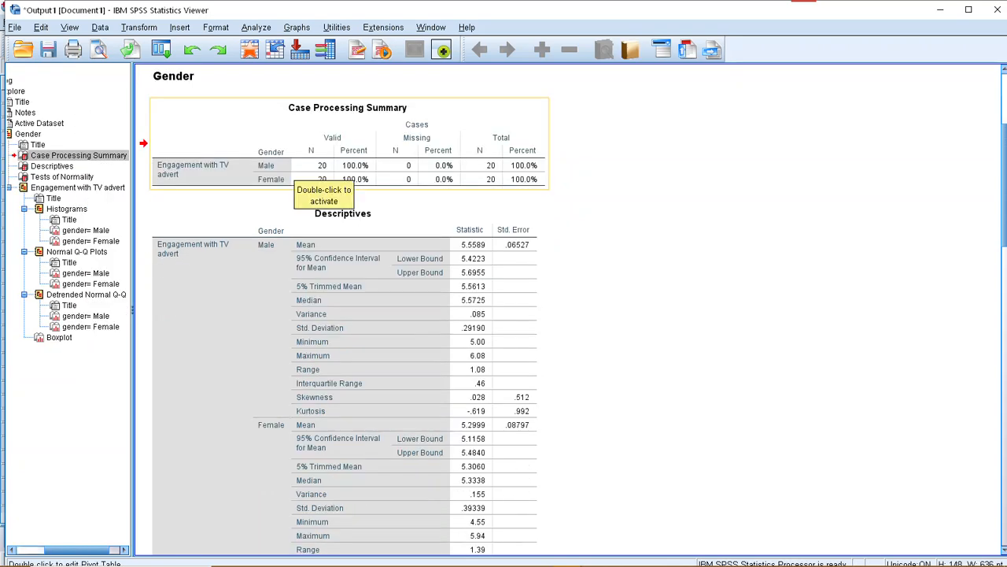
pyautogui.click(292, 222)
pyautogui.scroll(2, 292, 223)
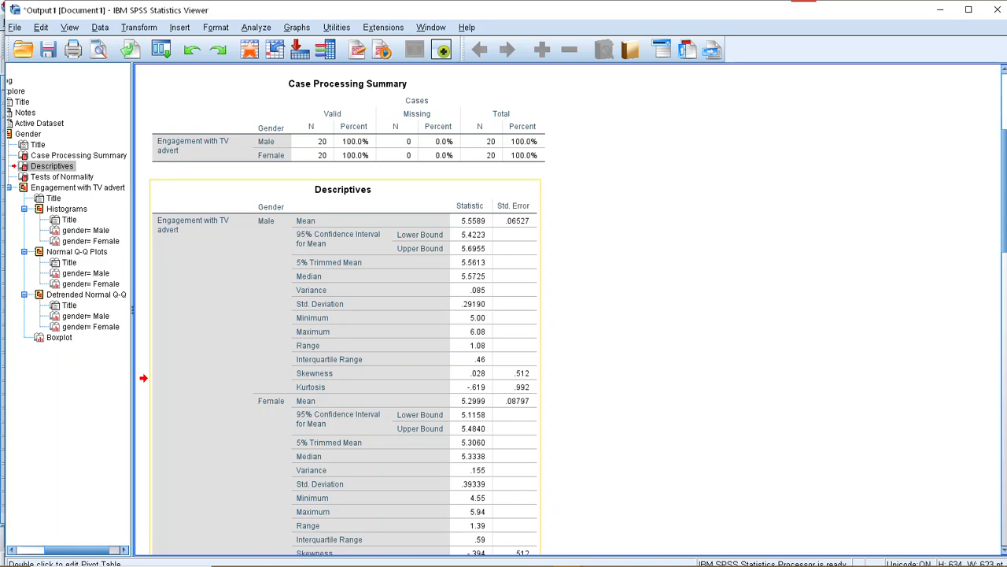
pyautogui.scroll(-2, 311, 384)
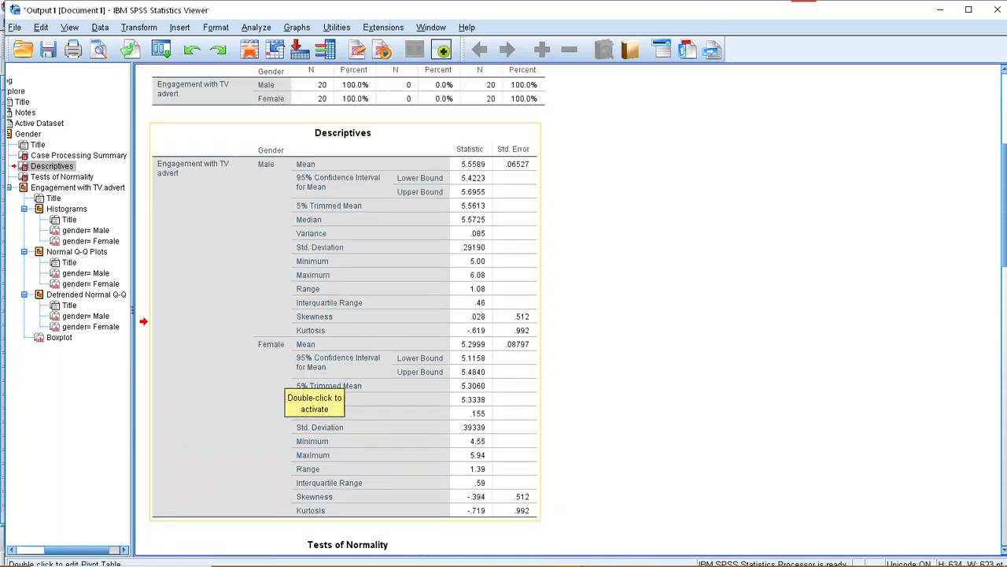
pyautogui.scroll(3, 311, 385)
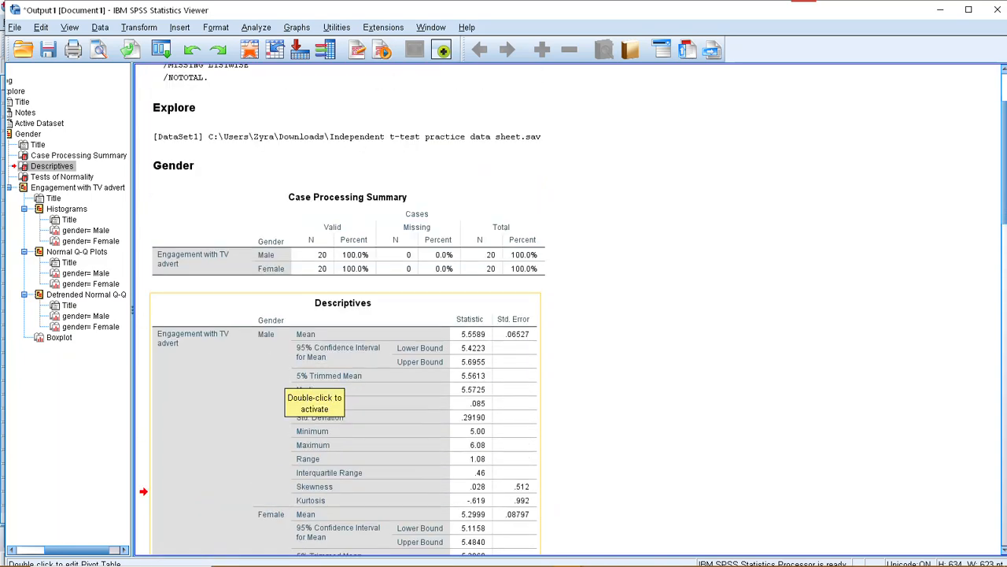
pyautogui.scroll(-2, 311, 386)
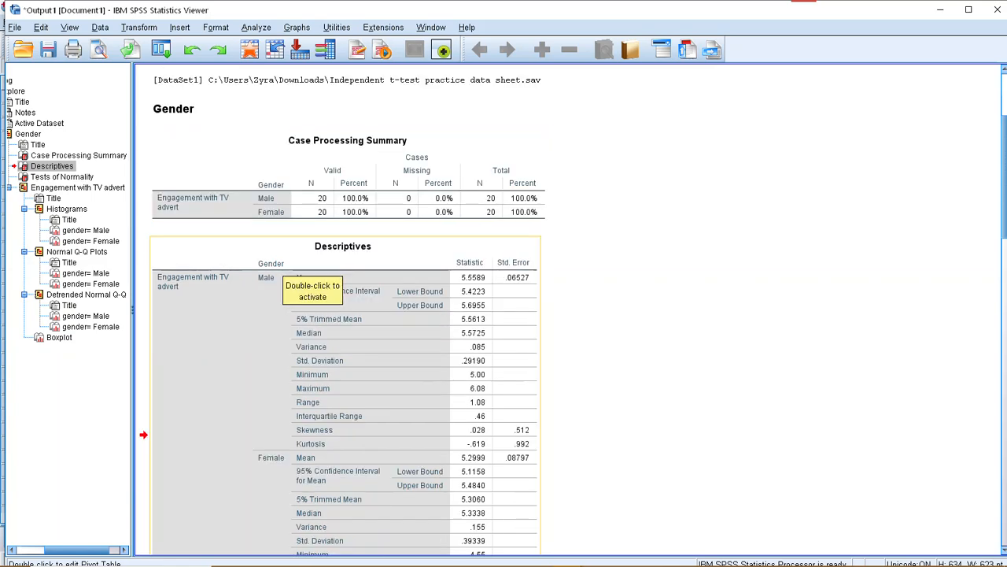
pyautogui.scroll(-4, 311, 385)
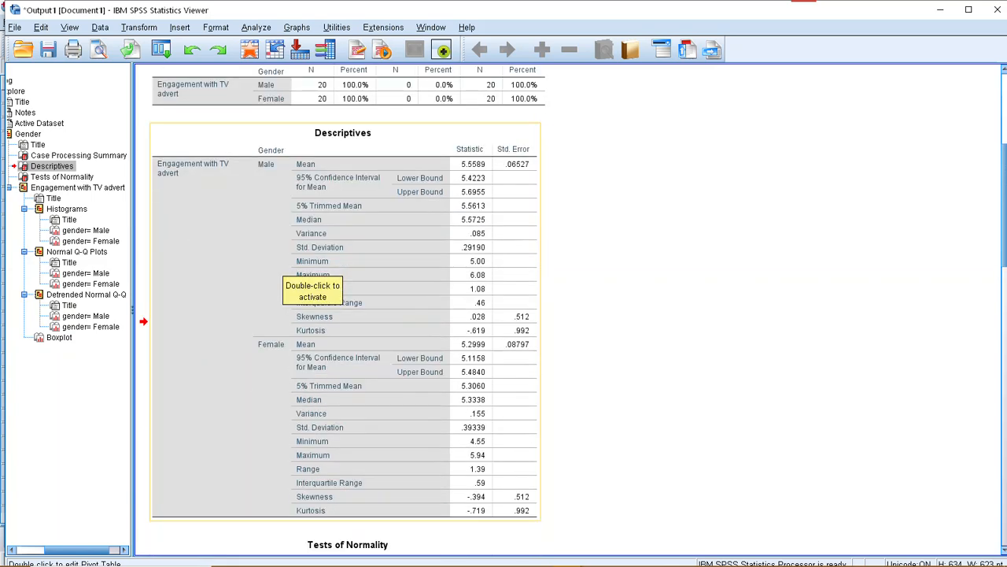
pyautogui.scroll(3, 311, 276)
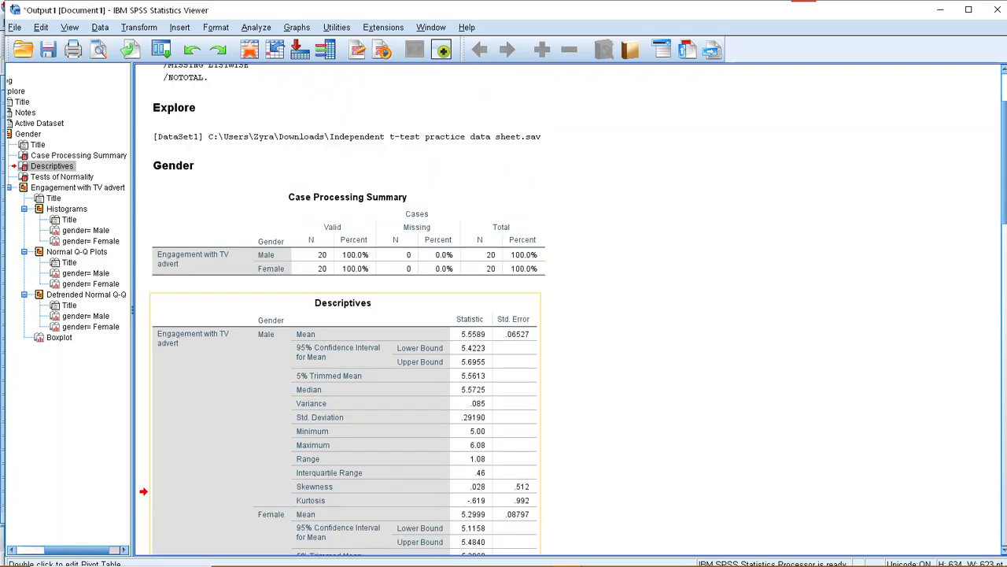
pyautogui.click(348, 234)
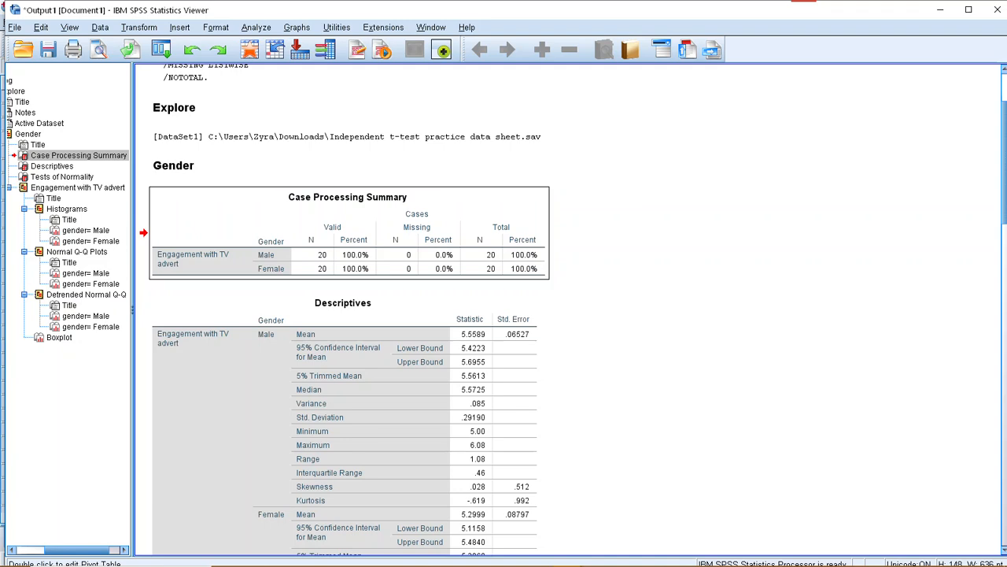
# Examine the Tests of Normality table and the engagement histograms for the male and female groups.
pyautogui.scroll(-3, 347, 315)
pyautogui.scroll(-6, 346, 314)
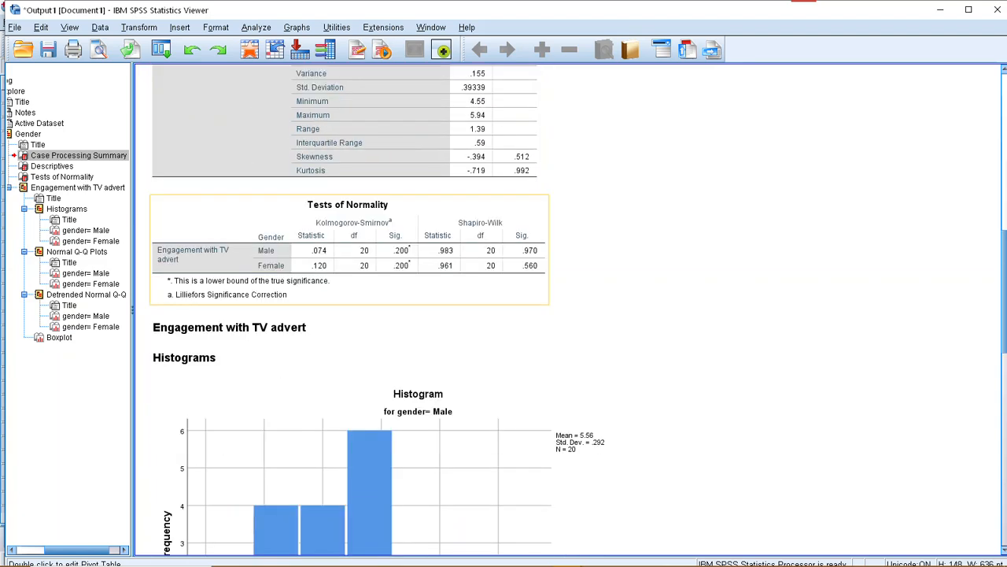
pyautogui.click(362, 253)
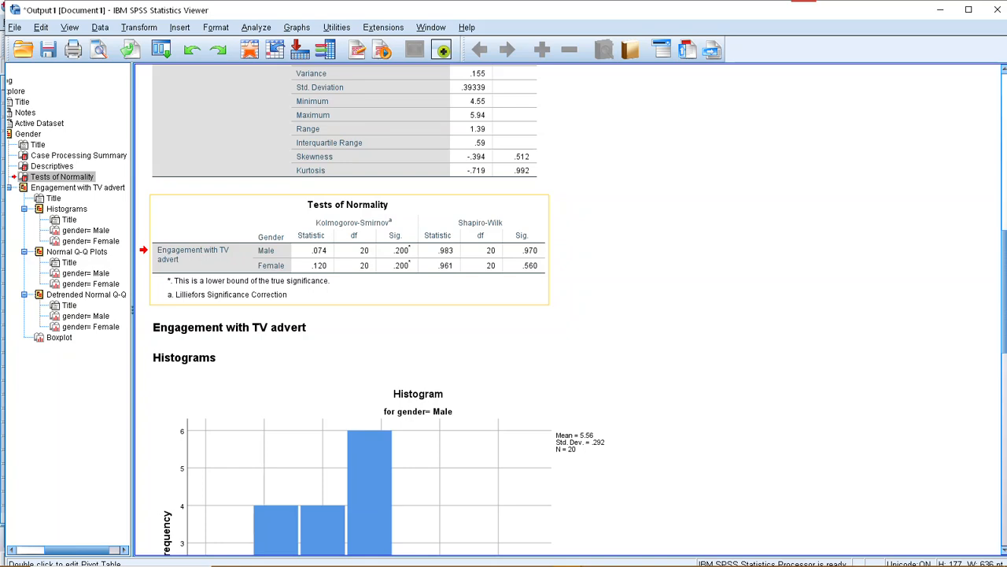
pyautogui.scroll(-4, 567, 315)
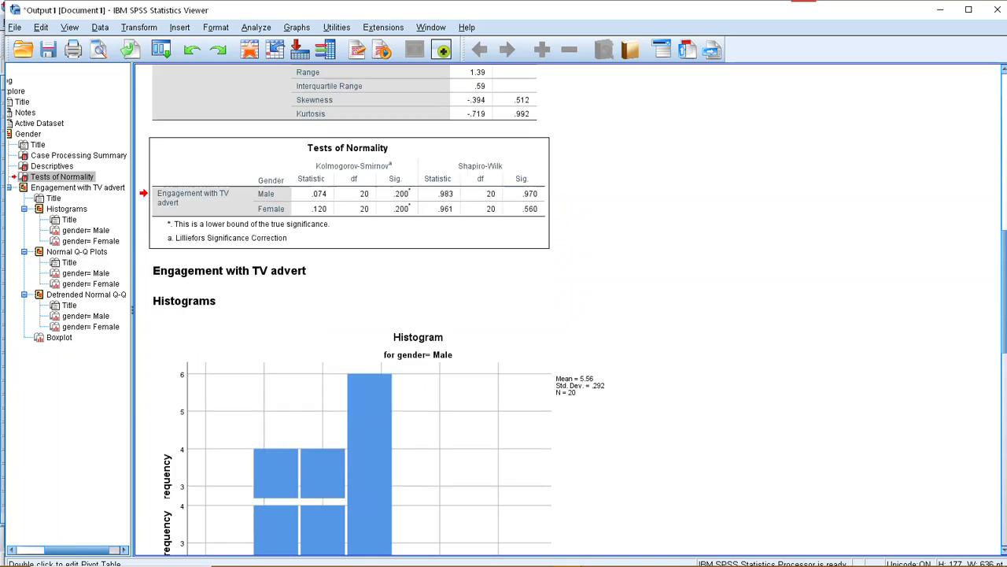
pyautogui.click(418, 367)
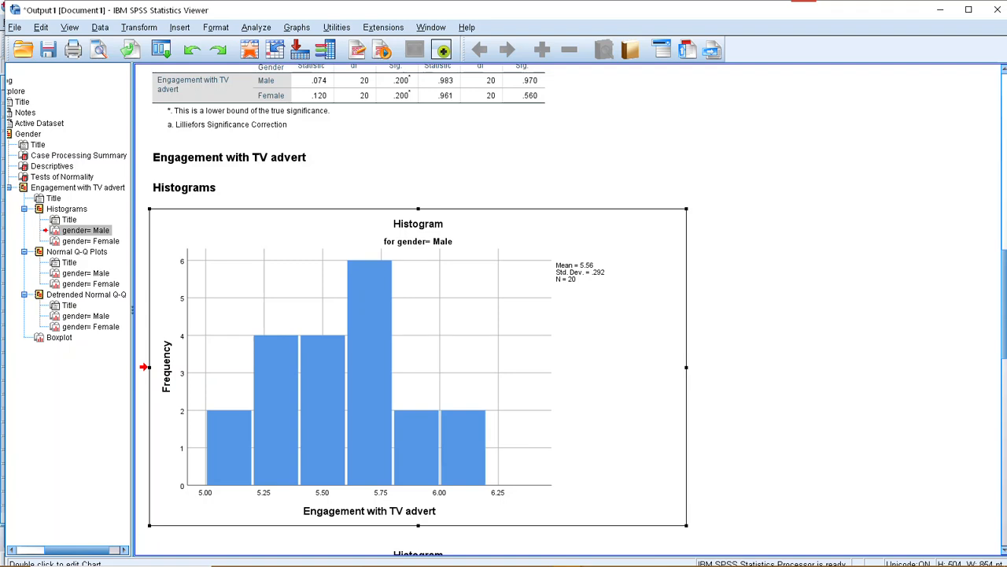
pyautogui.scroll(-4, 566, 315)
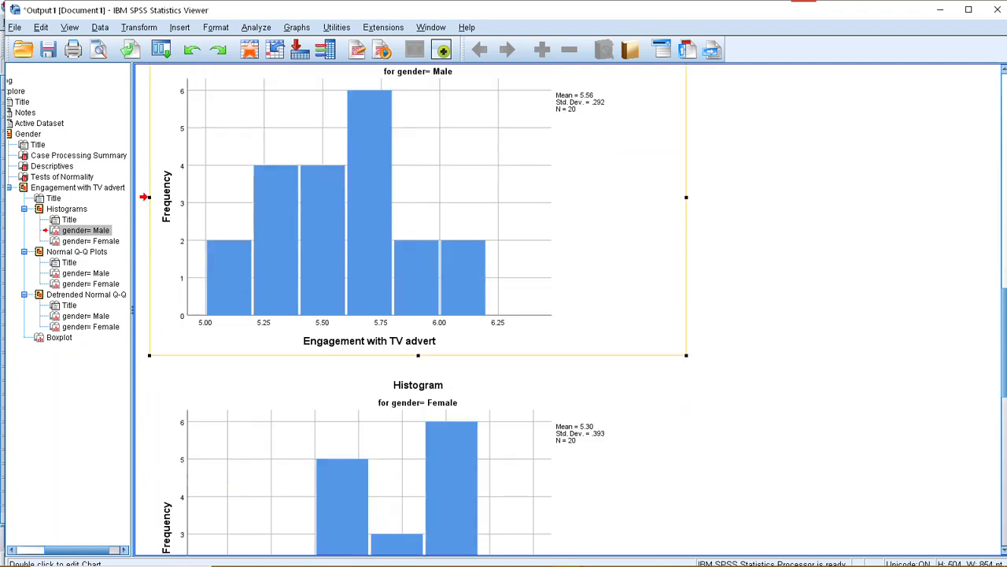
pyautogui.scroll(-5, 567, 315)
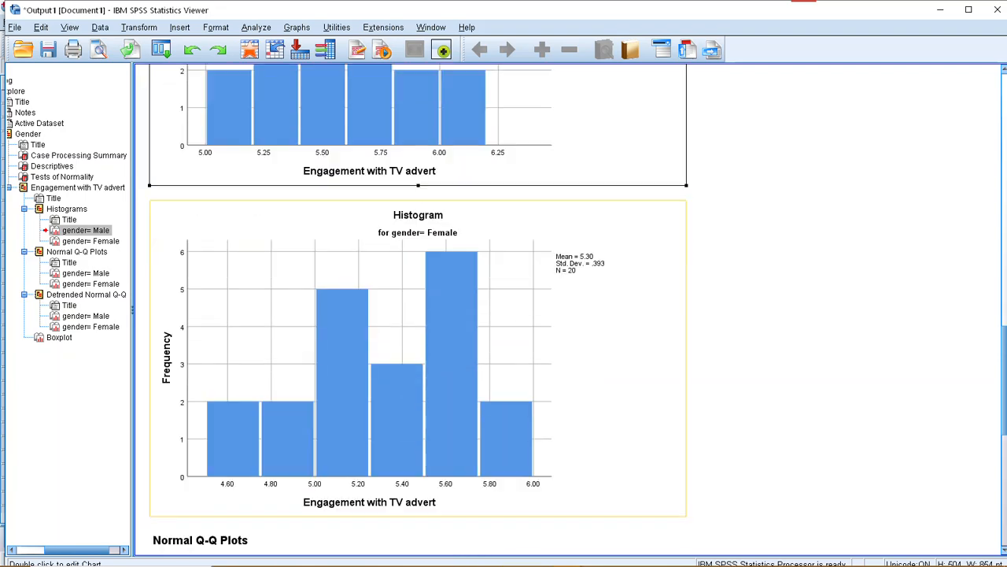
pyautogui.scroll(-1, 358, 211)
pyautogui.click(358, 211)
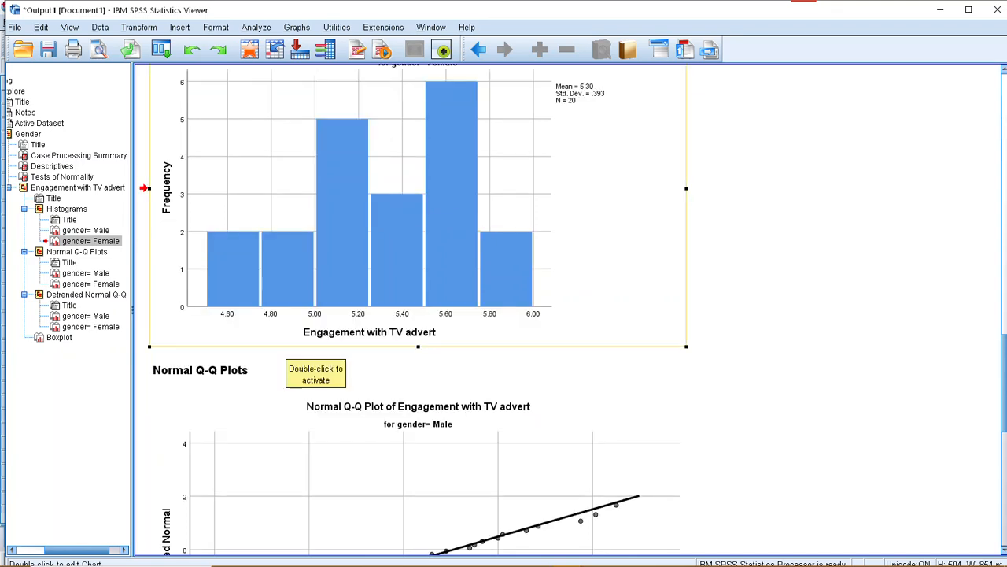
pyautogui.scroll(1, 314, 299)
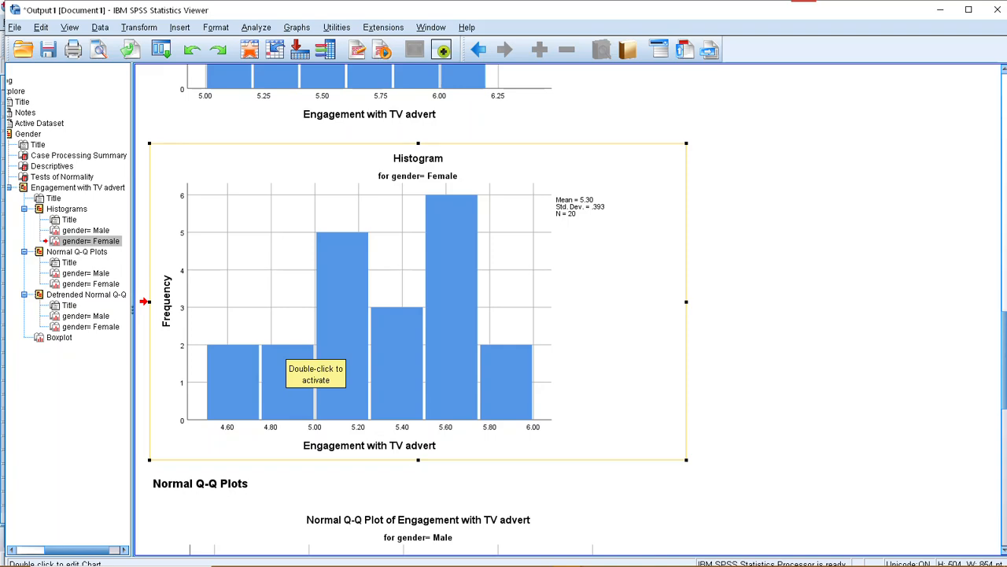
# Inspect the Normal Q-Q plots of engagement with the TV advert for males and females.
pyautogui.scroll(-5, 315, 362)
pyautogui.scroll(-3, 315, 362)
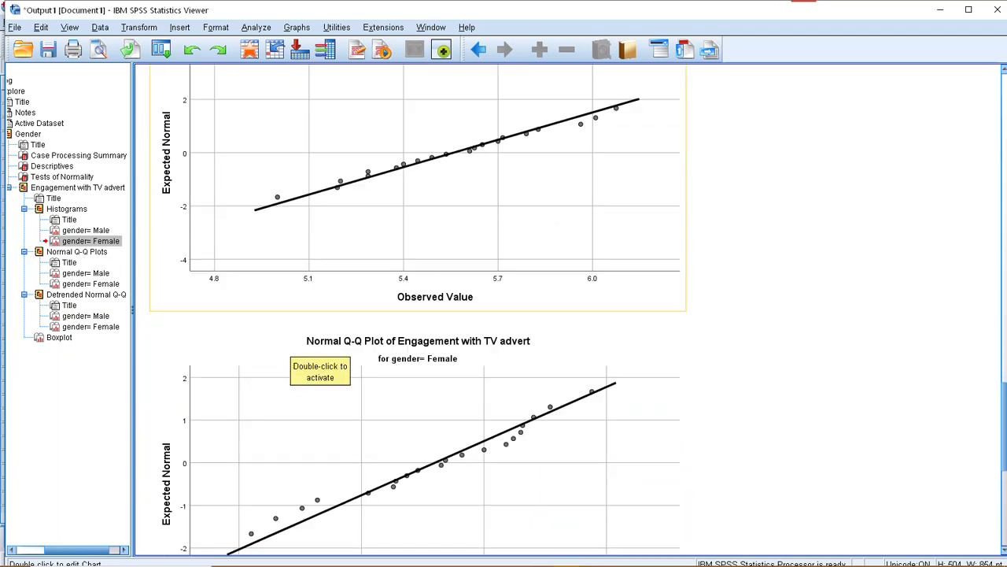
pyautogui.scroll(3, 315, 362)
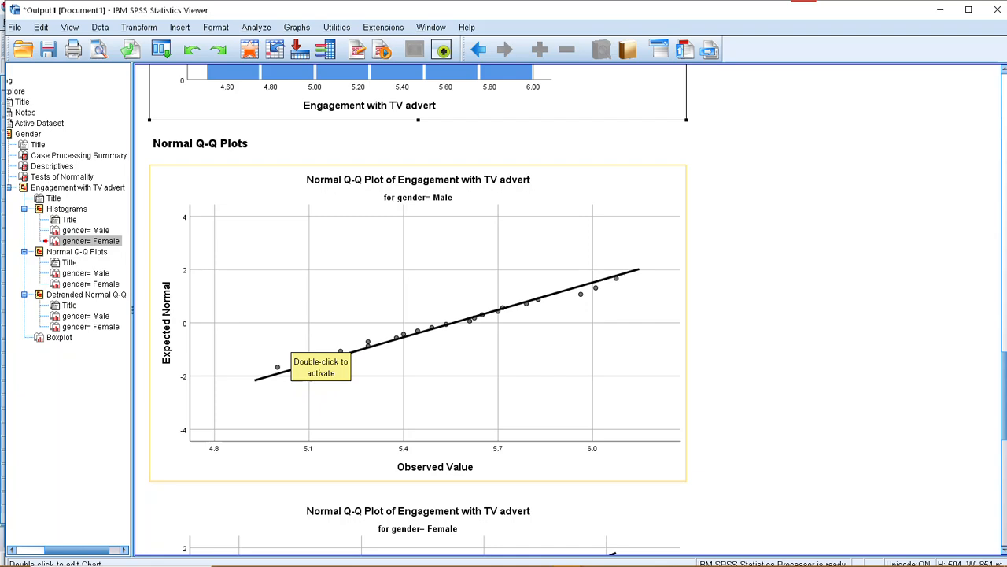
pyautogui.scroll(-4, 315, 362)
pyautogui.scroll(-2, 315, 358)
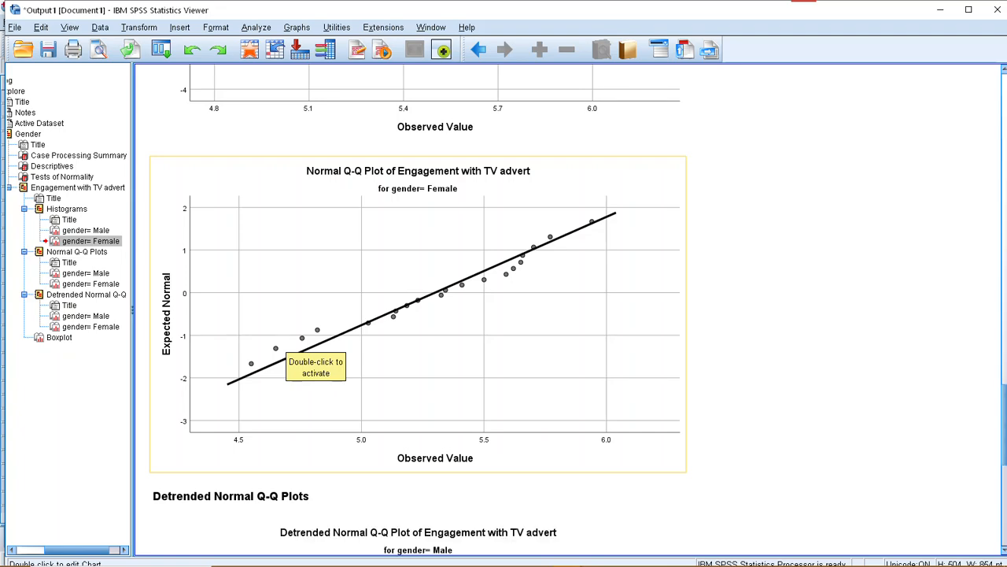
pyautogui.click(314, 358)
# Inspect the detrended Normal Q-Q plots for both genders and the boxplot of engagement by gender.
pyautogui.scroll(-4, 315, 358)
pyautogui.scroll(-4, 315, 358)
pyautogui.click(314, 358)
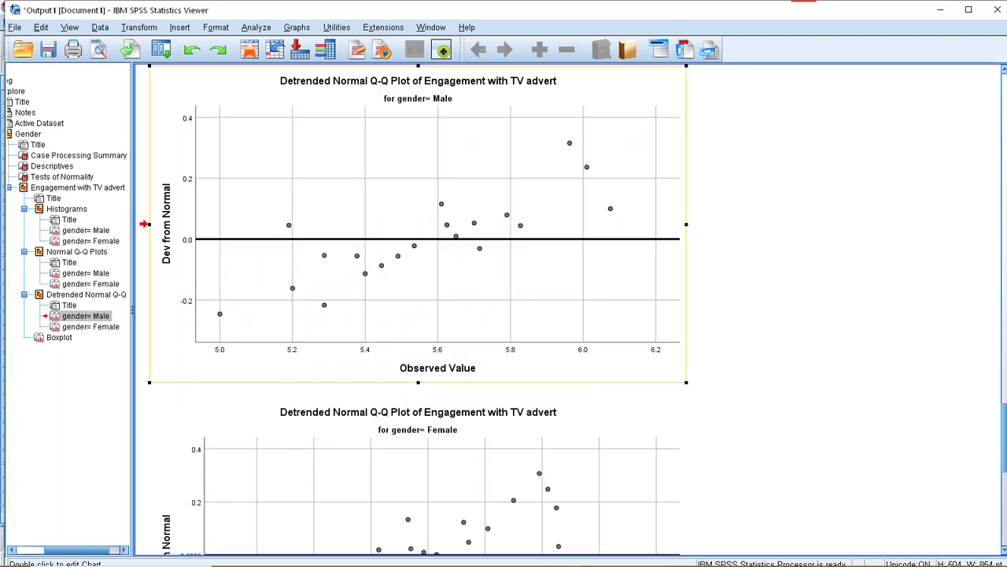
pyautogui.scroll(-4, 315, 358)
pyautogui.click(315, 358)
pyautogui.scroll(-5, 315, 358)
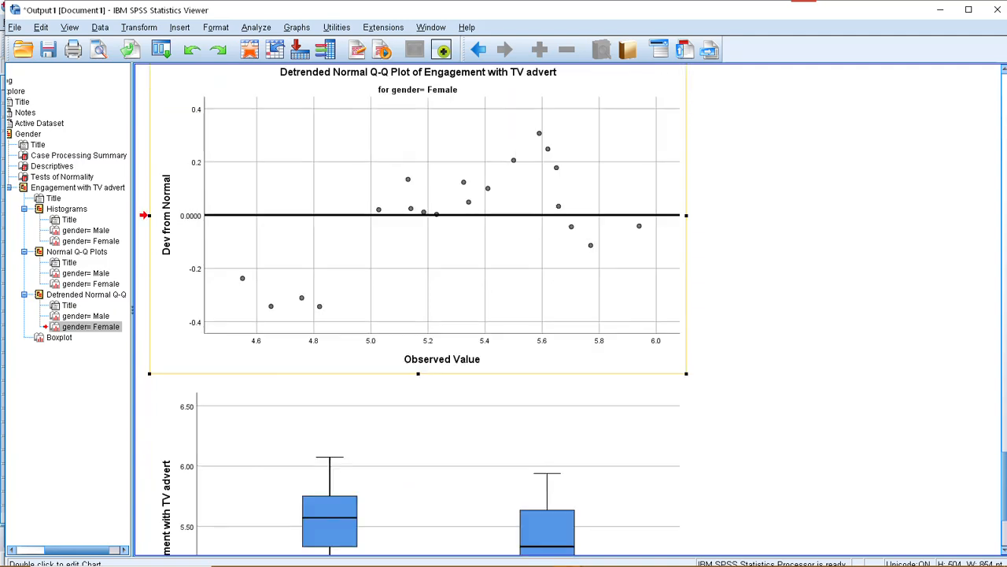
pyautogui.scroll(-1, 315, 358)
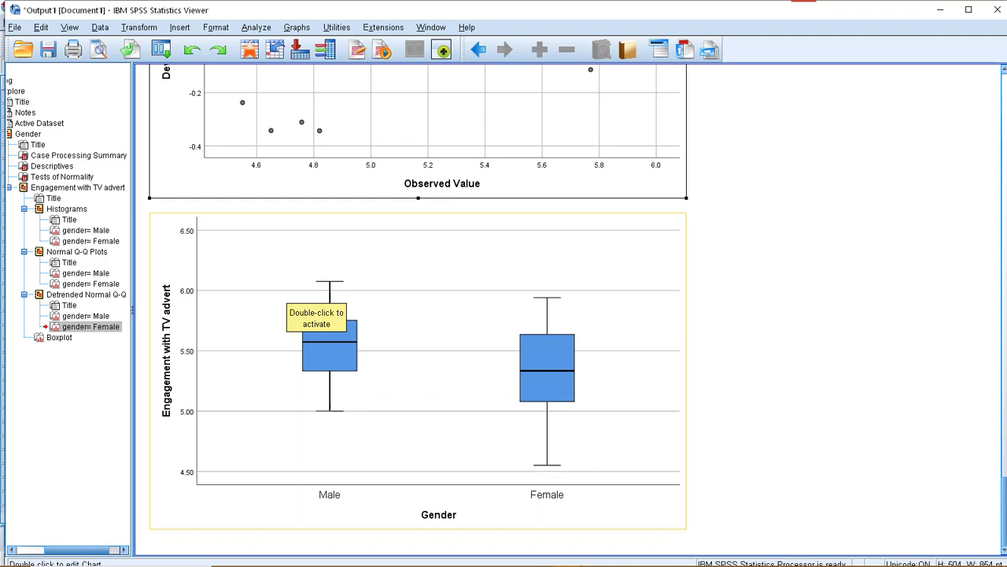
pyautogui.click(315, 358)
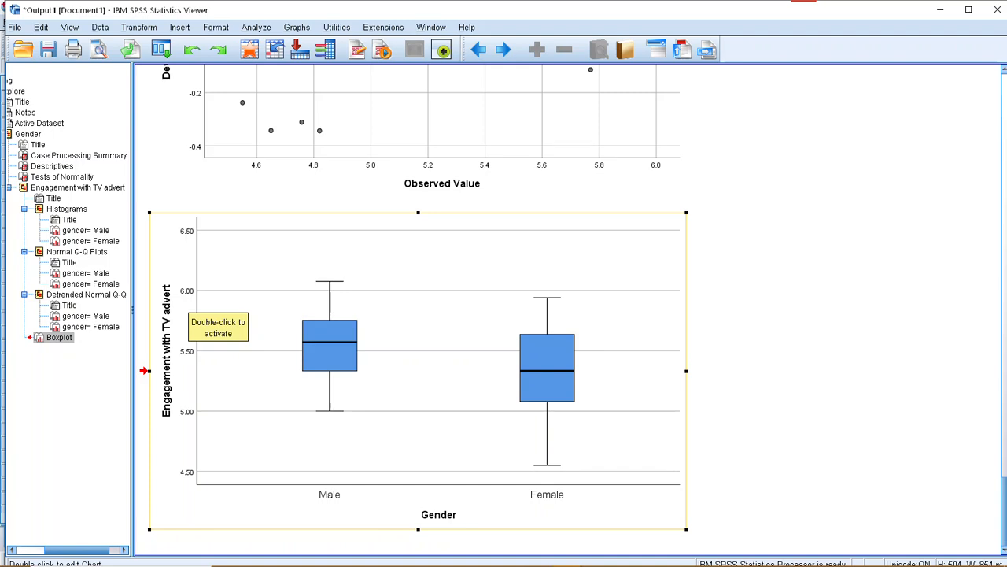
# Set up an Independent-Samples T Test with Engagement with TV advert as the test variable and Gender as the grouping variable.
pyautogui.scroll(10, 417, 354)
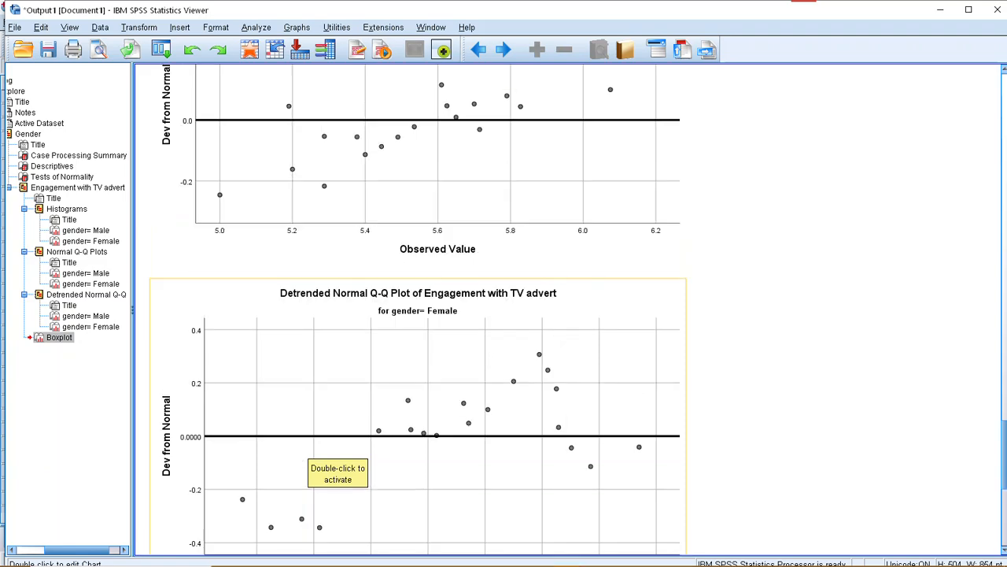
pyautogui.scroll(15, 338, 460)
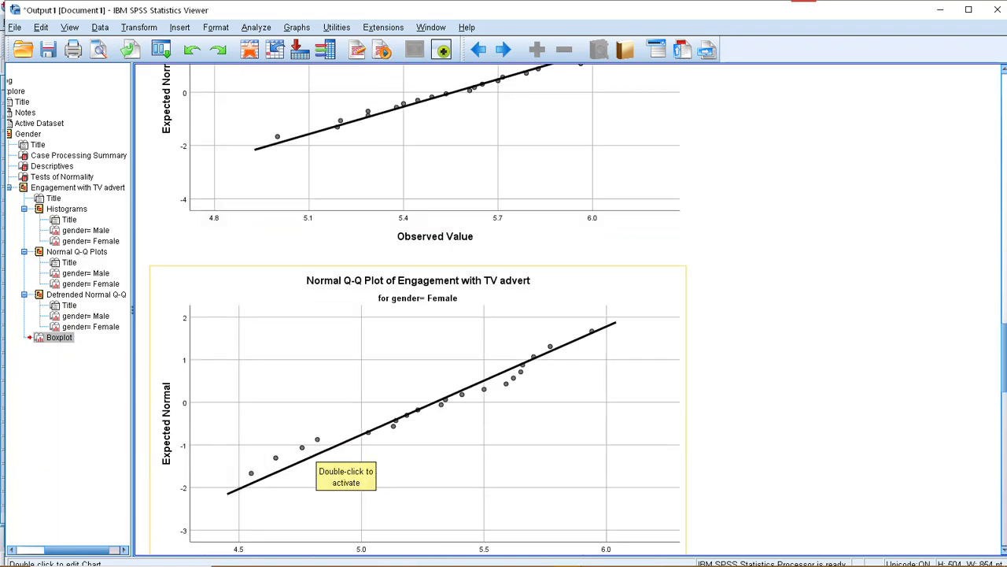
pyautogui.scroll(15, 338, 460)
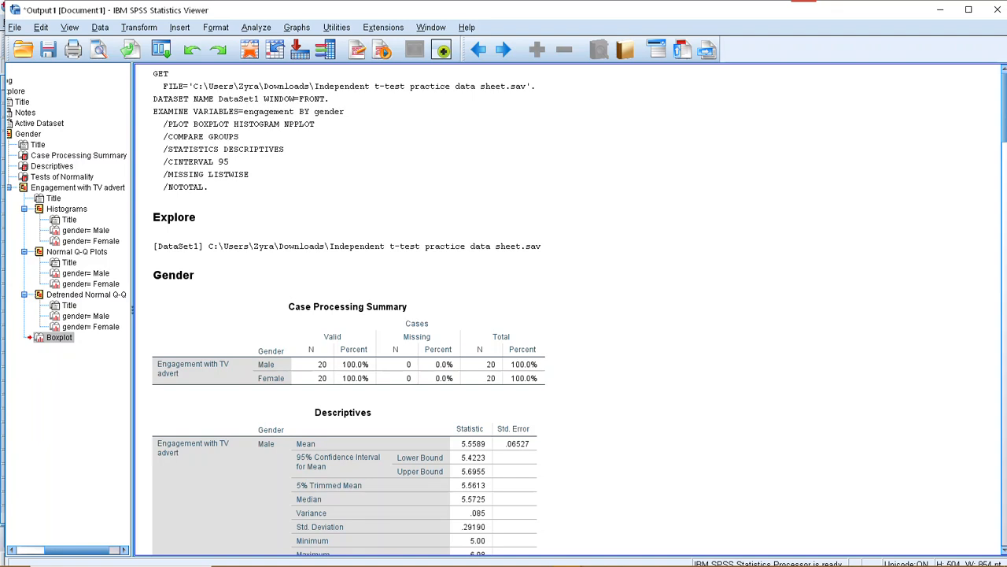
pyautogui.hotkey('alt', 'a')
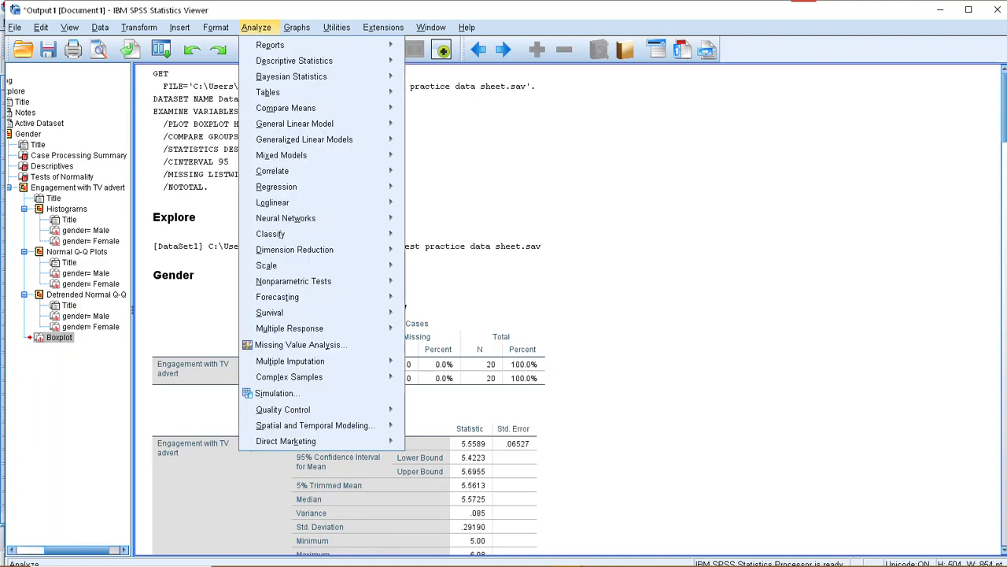
pyautogui.moveTo(271, 45)
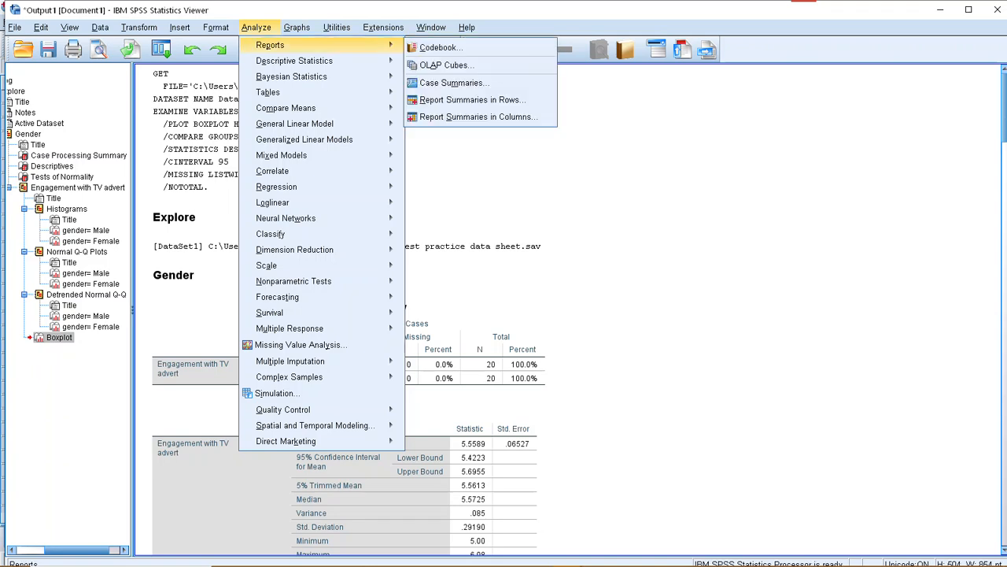
pyautogui.press('Down')
pyautogui.press('Down')
pyautogui.press('Down')
pyautogui.press('Down')
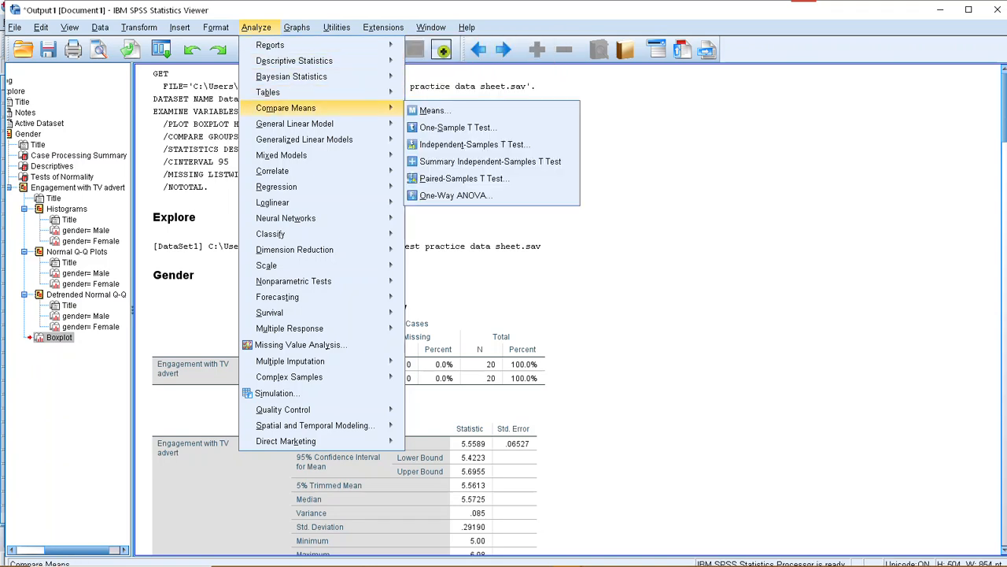
pyautogui.press('Down')
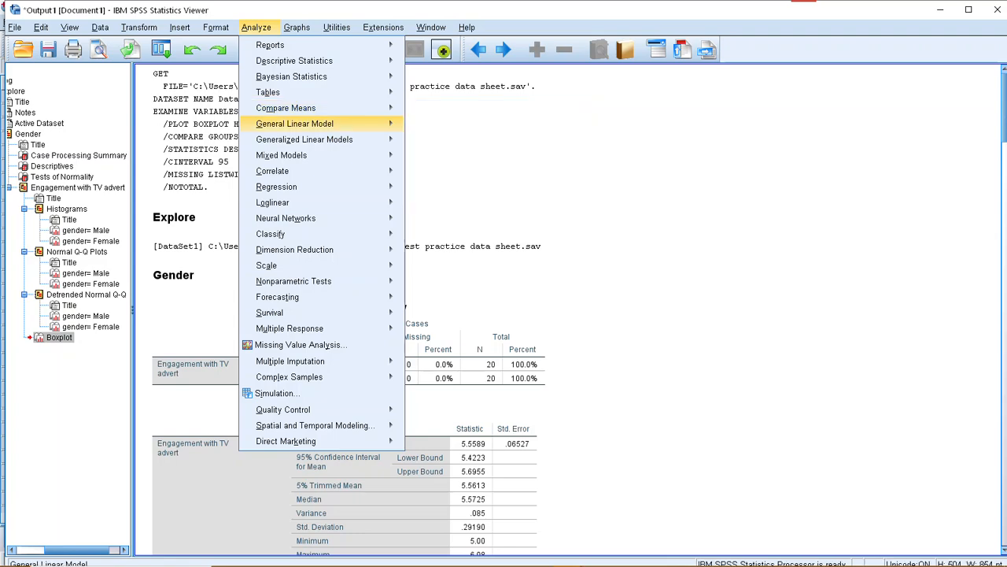
pyautogui.press('Up')
pyautogui.press('Right')
pyautogui.press('Down')
pyautogui.press('Down')
pyautogui.press('Return')
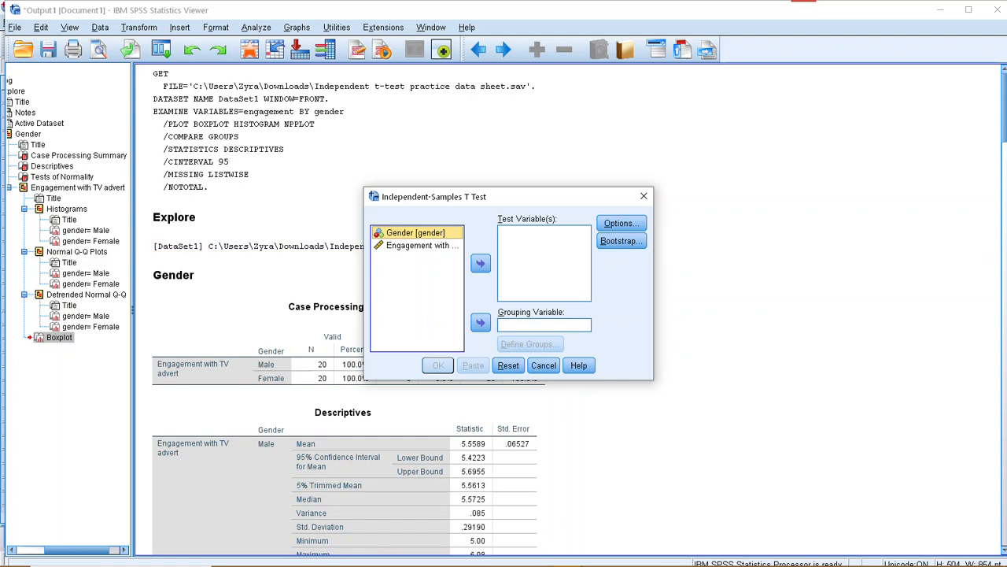
pyautogui.click(421, 245)
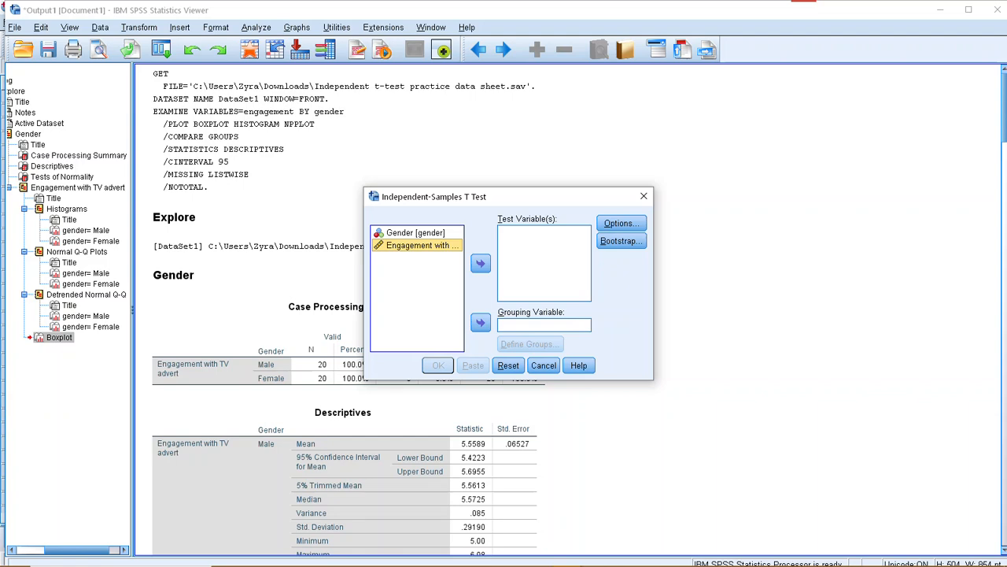
pyautogui.click(480, 263)
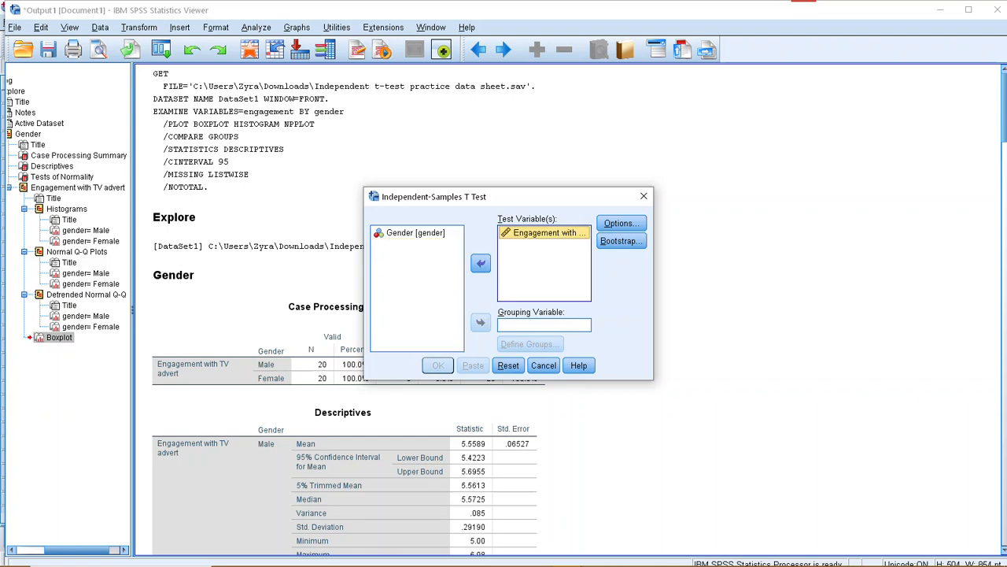
pyautogui.click(416, 233)
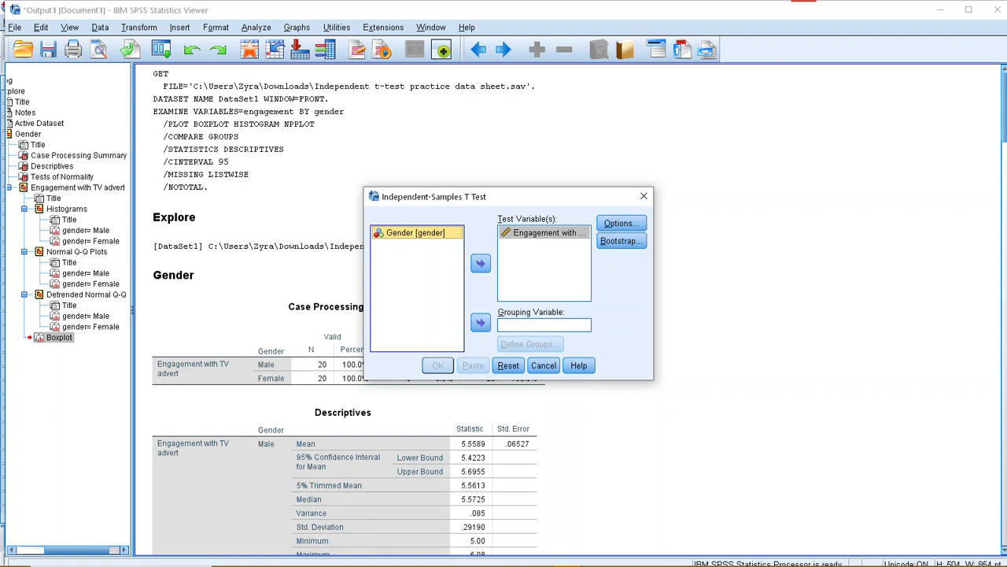
pyautogui.click(480, 322)
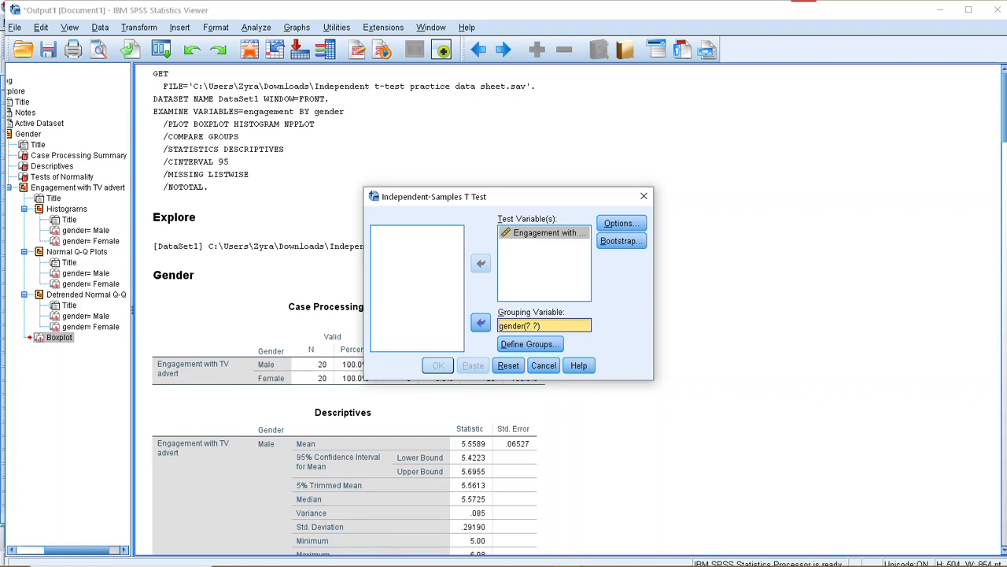
# Review the t-test options, keeping the 95% confidence interval and the exclusion of missing cases analysis by analysis.
pyautogui.click(621, 224)
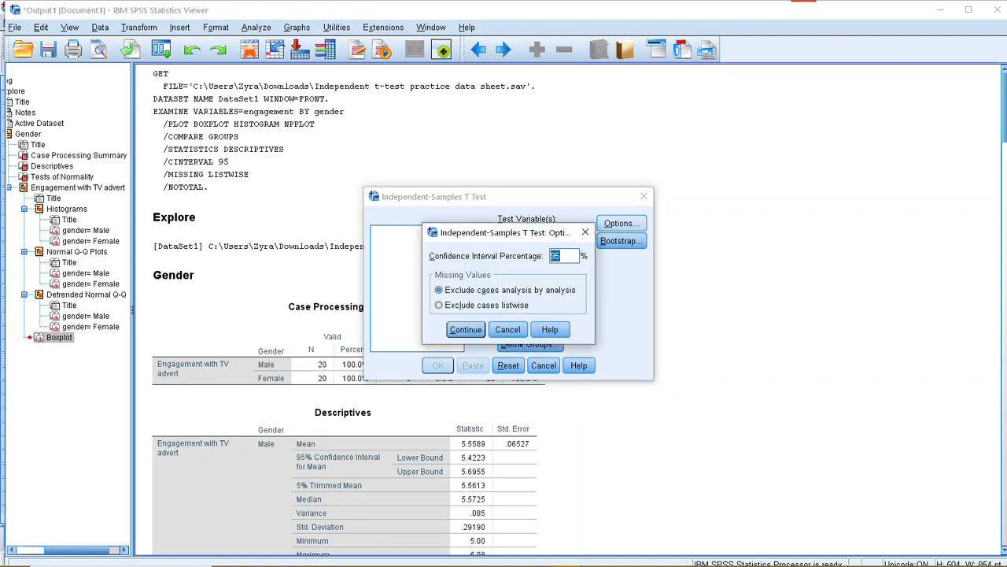
pyautogui.click(562, 256)
pyautogui.click(466, 330)
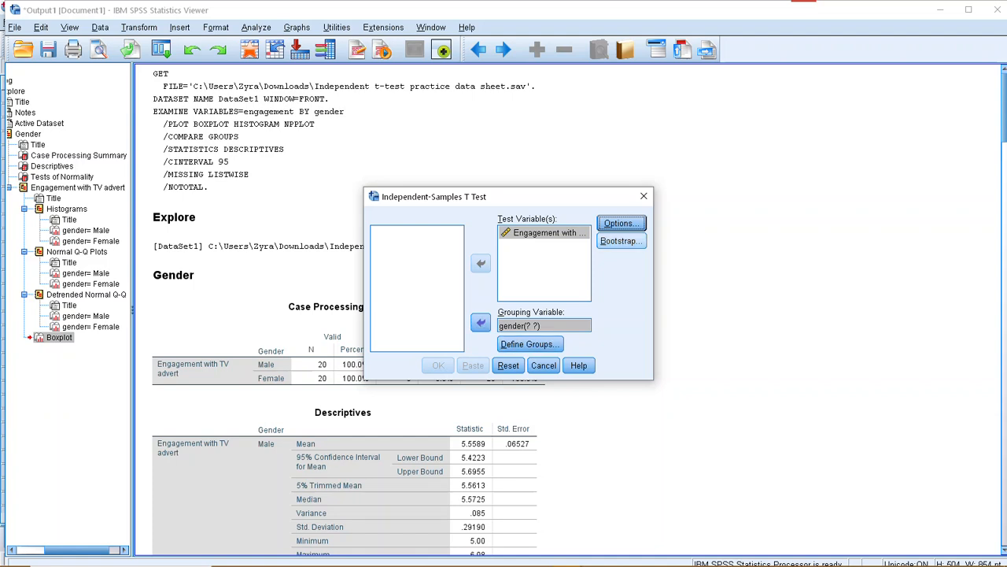
# Define the gender groups by specified values, with 1 for Group 1 and 2 for Group 2.
pyautogui.click(531, 344)
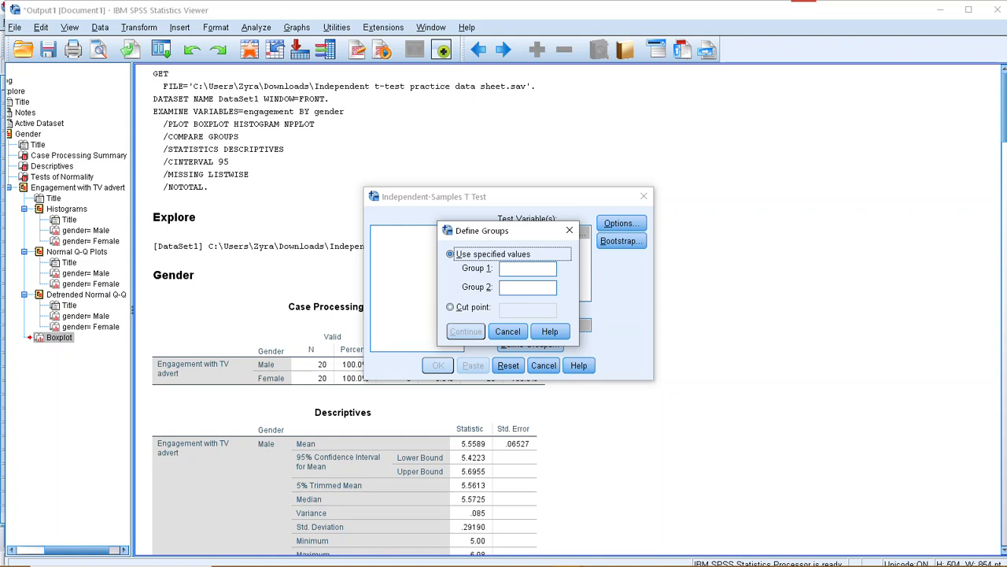
pyautogui.click(527, 269)
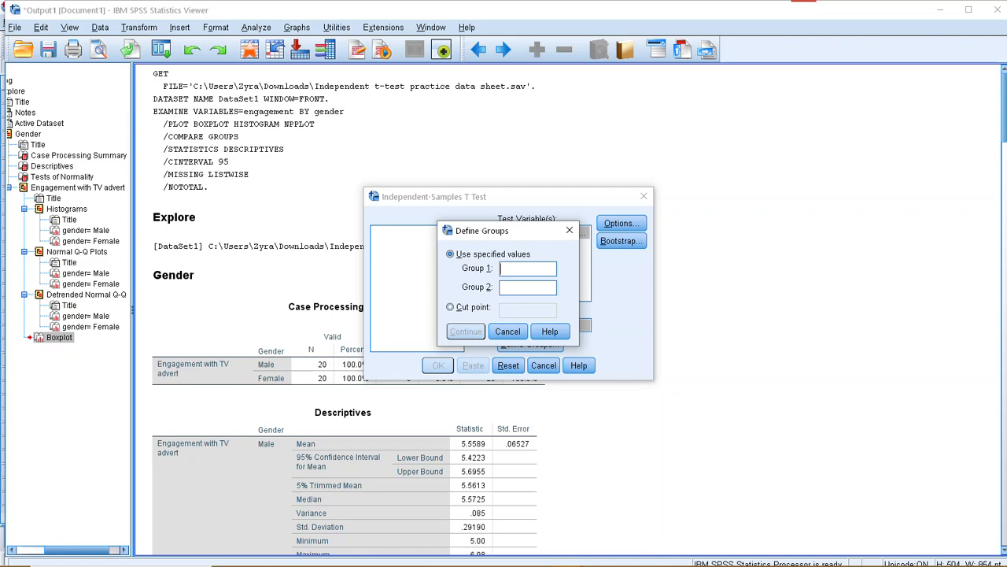
pyautogui.write('1')
pyautogui.write('2')
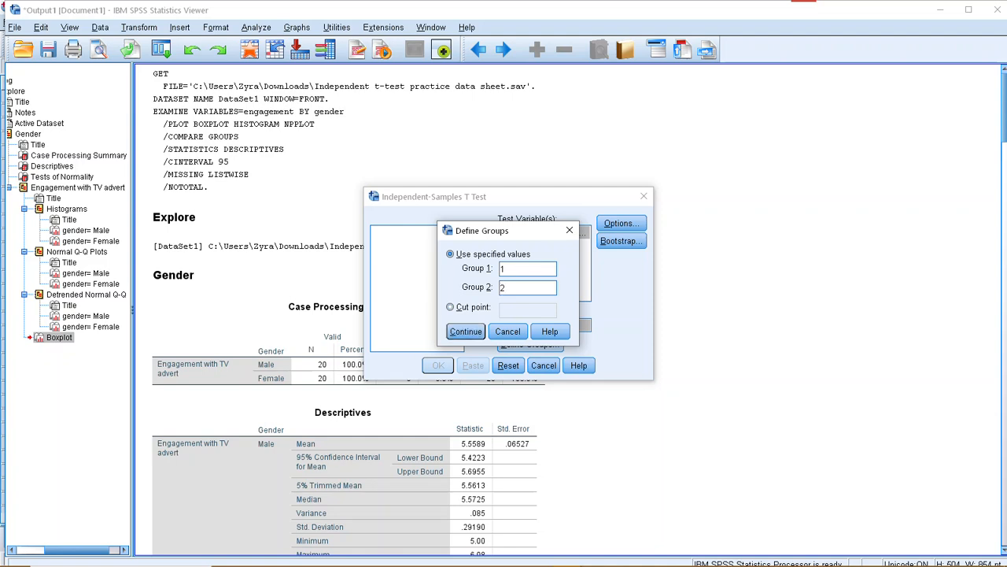
pyautogui.press('Return')
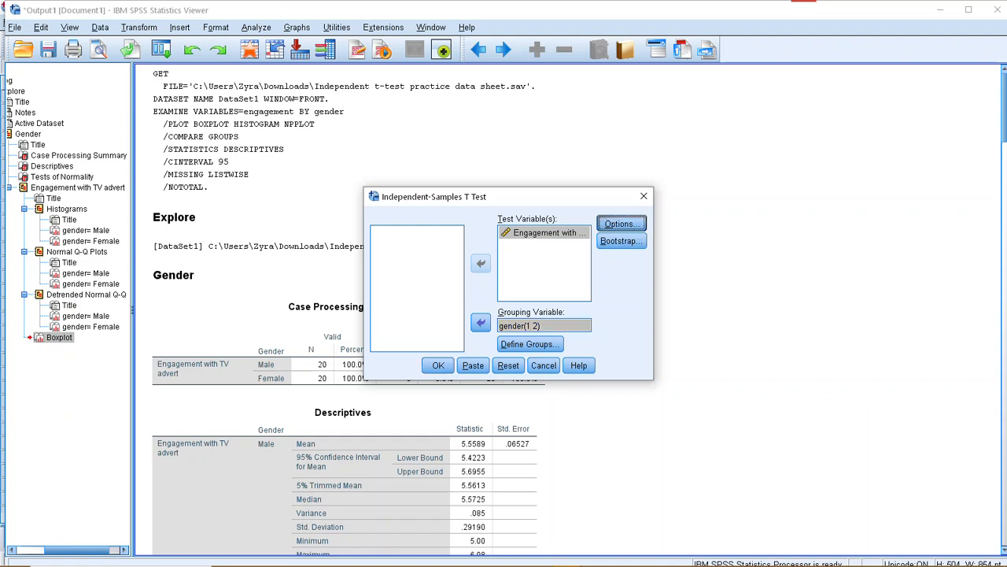
# Recheck the t-test's confidence interval and missing-value options and the two group values defined for gender.
pyautogui.click(621, 223)
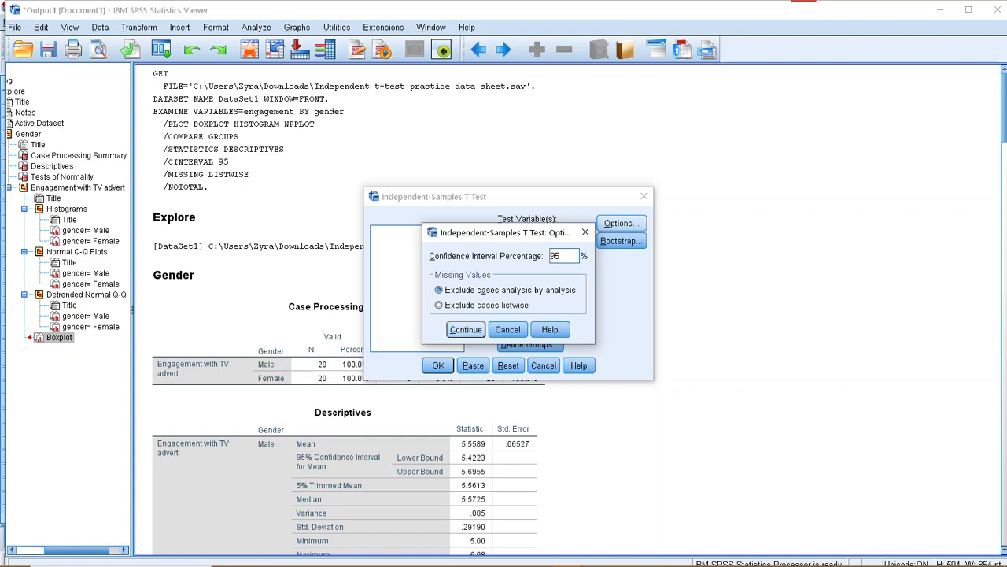
pyautogui.press('Return')
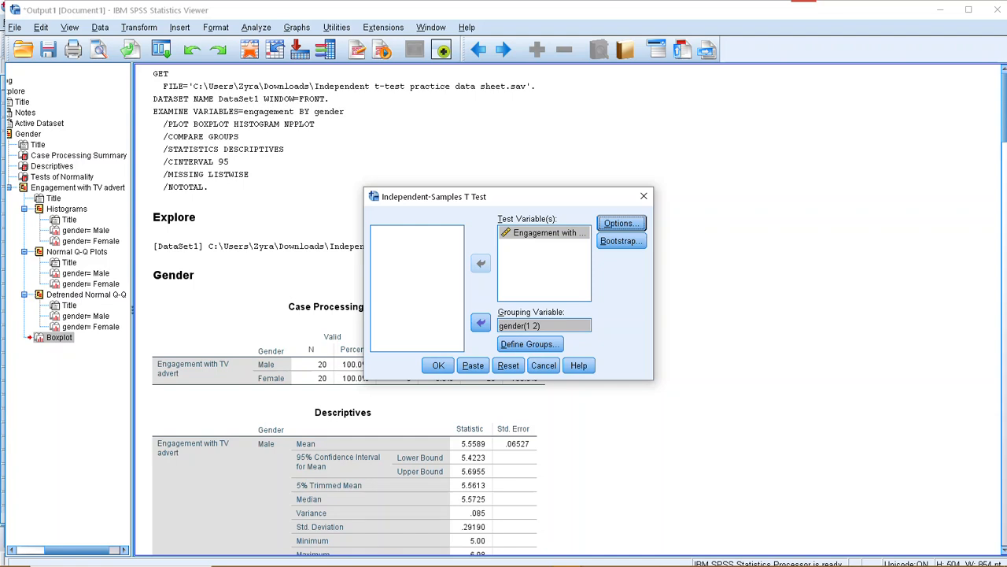
pyautogui.click(531, 344)
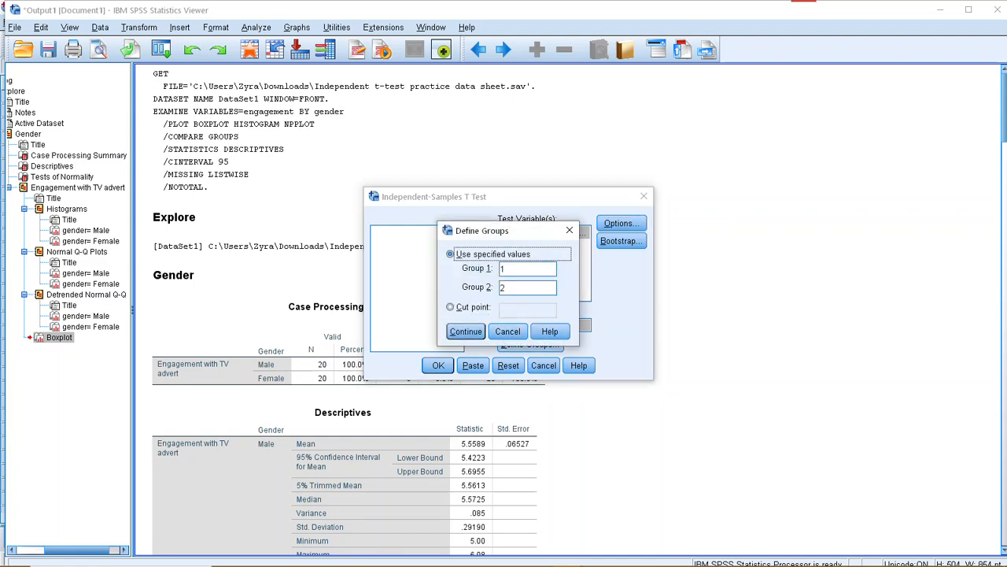
pyautogui.click(519, 269)
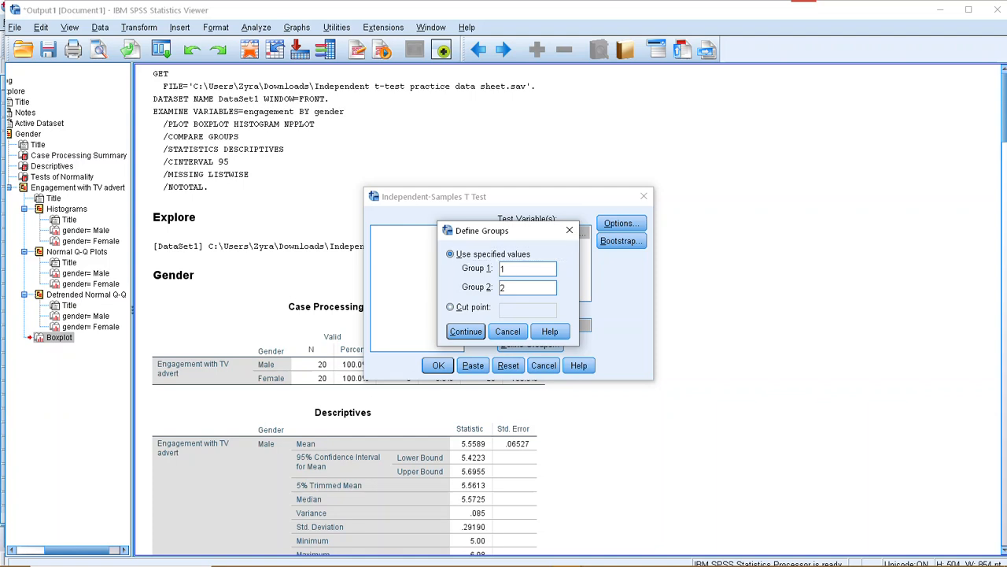
pyautogui.click(520, 288)
pyautogui.press('Return')
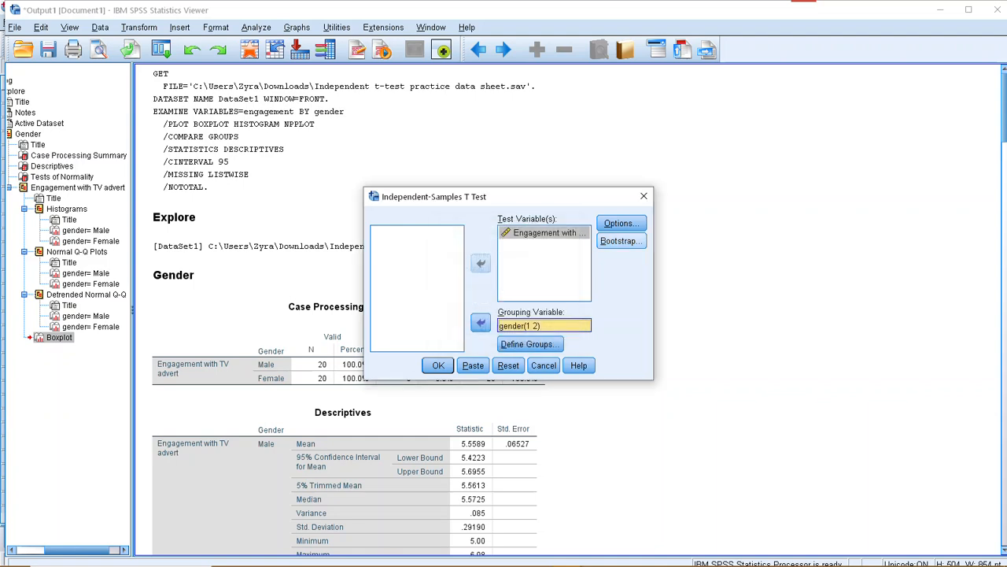
# Accept the 95% confidence interval option and run the independent-samples t-test of engagement by gender.
pyautogui.click(621, 224)
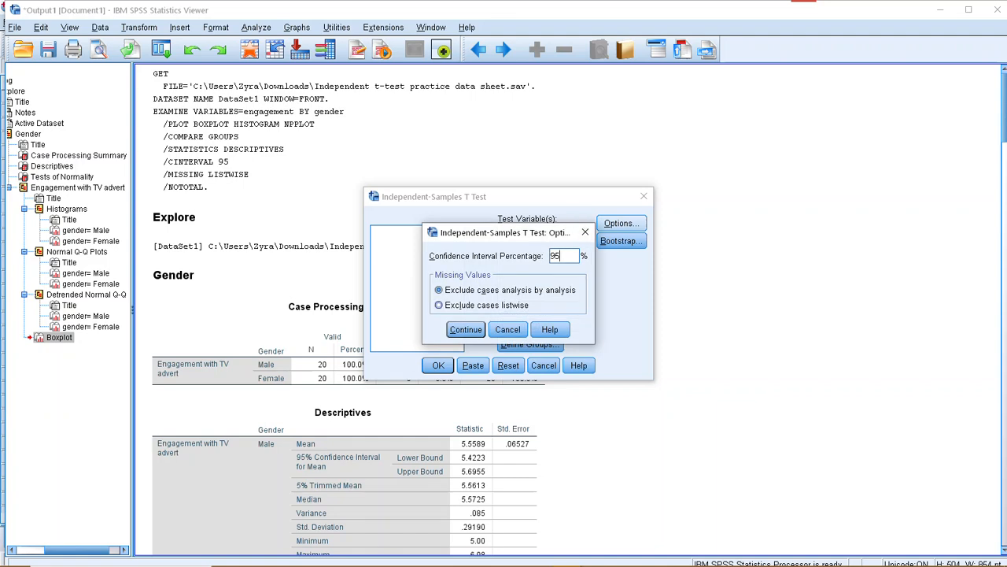
pyautogui.click(465, 329)
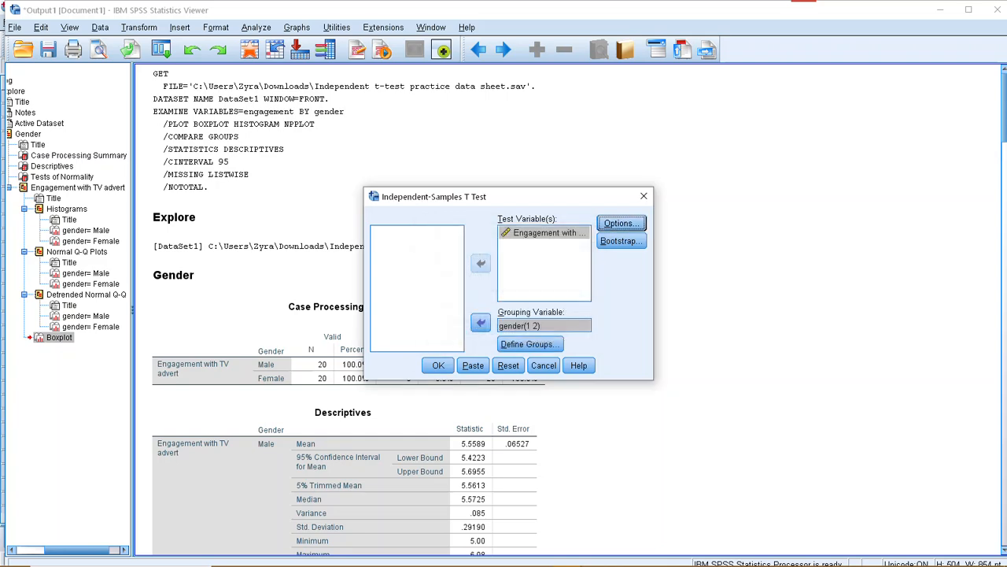
pyautogui.click(438, 366)
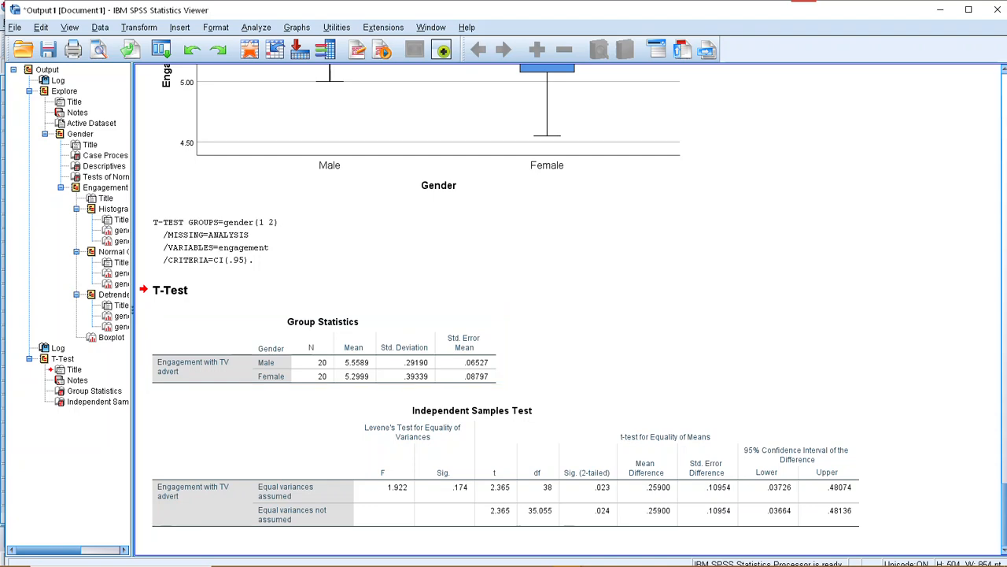
# Examine the Group Statistics table and Levene's test columns of the Independent Samples Test table.
pyautogui.scroll(6, 488, 299)
pyautogui.scroll(-6, 488, 299)
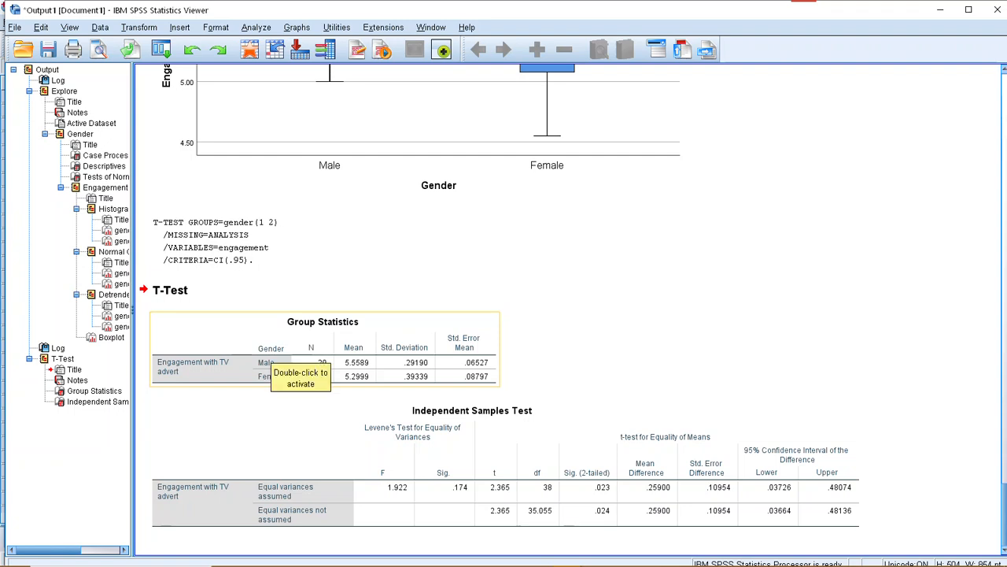
pyautogui.click(275, 364)
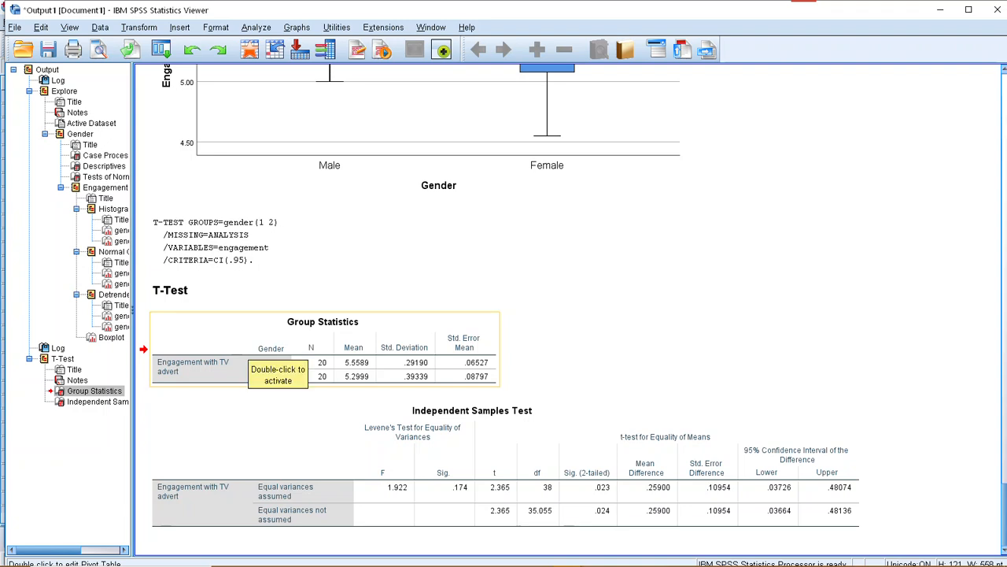
pyautogui.click(376, 472)
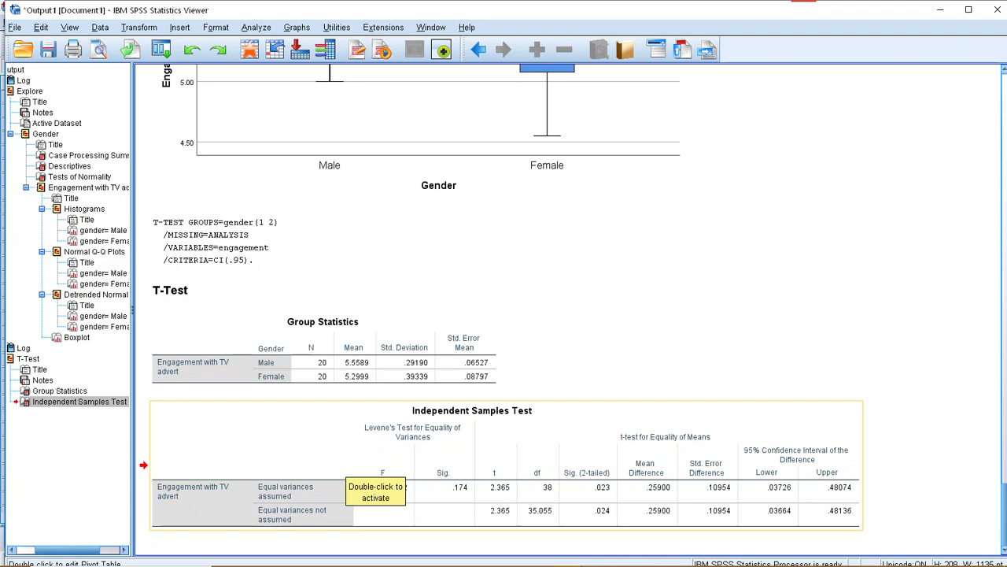
pyautogui.doubleClick(376, 472)
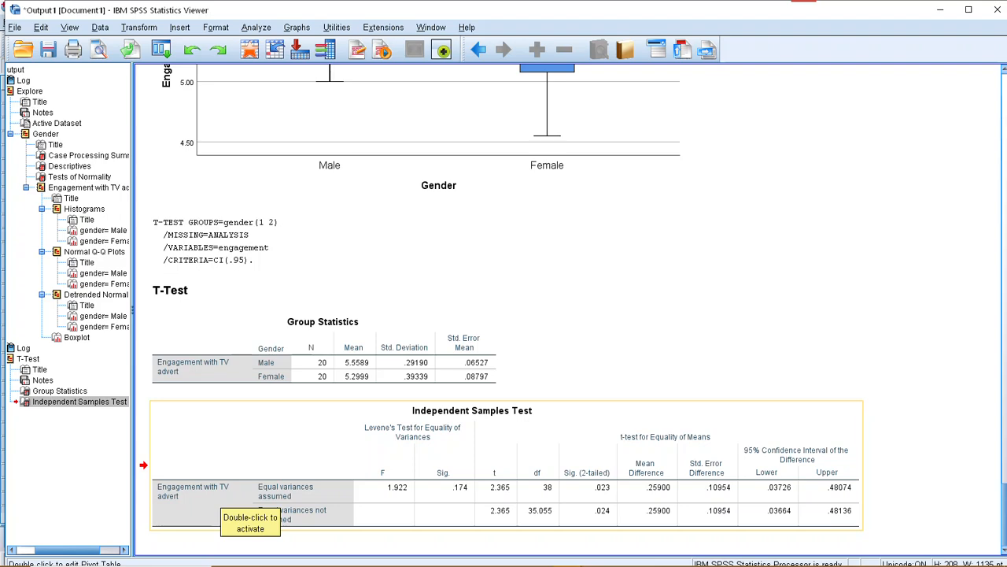
# Go back to the Explore output and select the Tests of Normality table for review.
pyautogui.scroll(10, 225, 496)
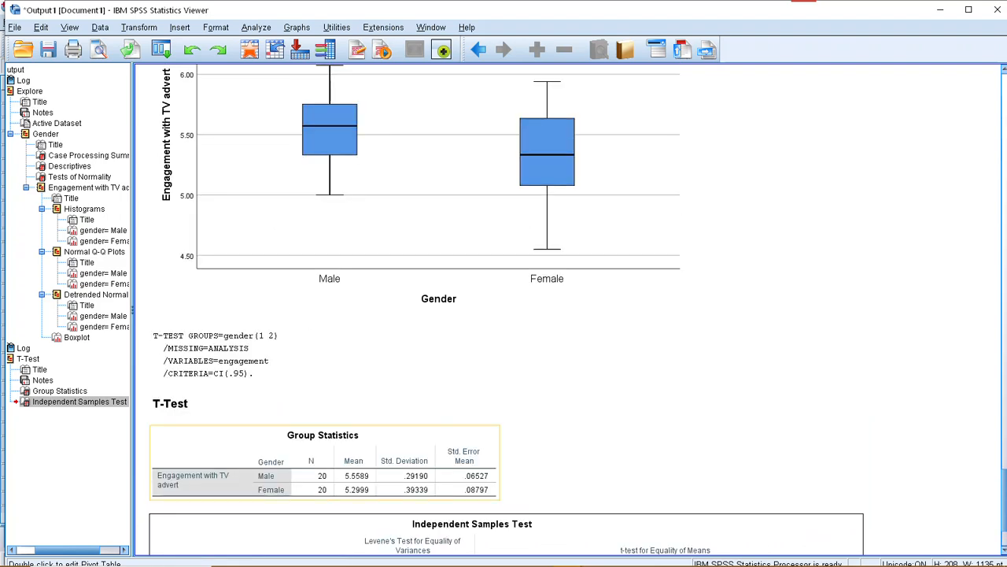
pyautogui.scroll(15, 567, 307)
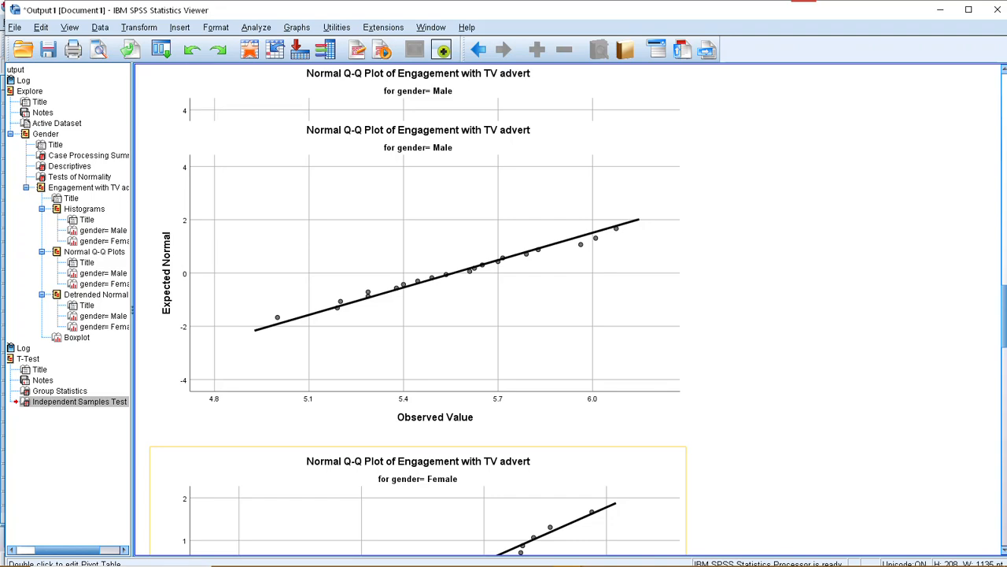
pyautogui.scroll(20, 346, 315)
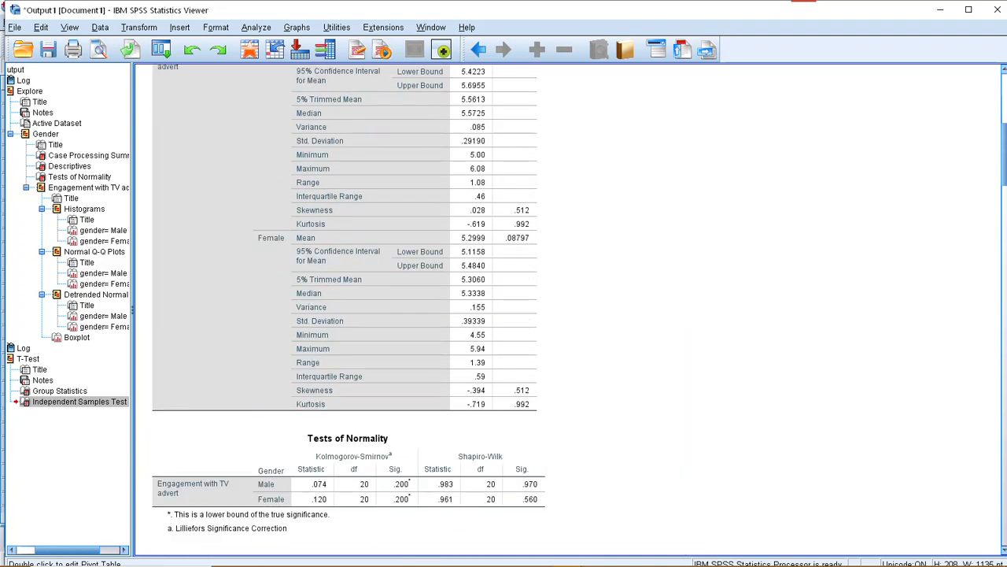
pyautogui.scroll(4, 346, 331)
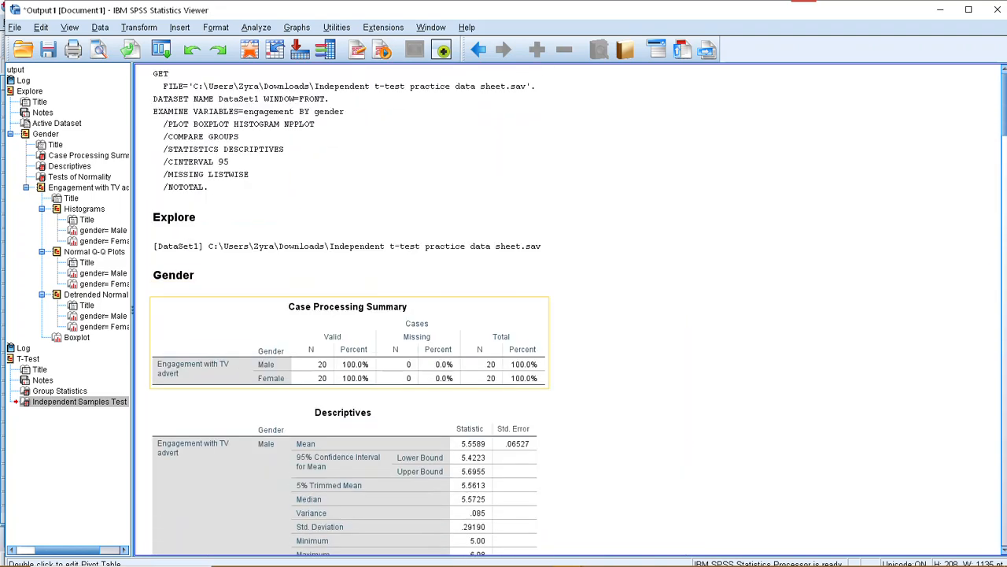
pyautogui.scroll(-10, 346, 315)
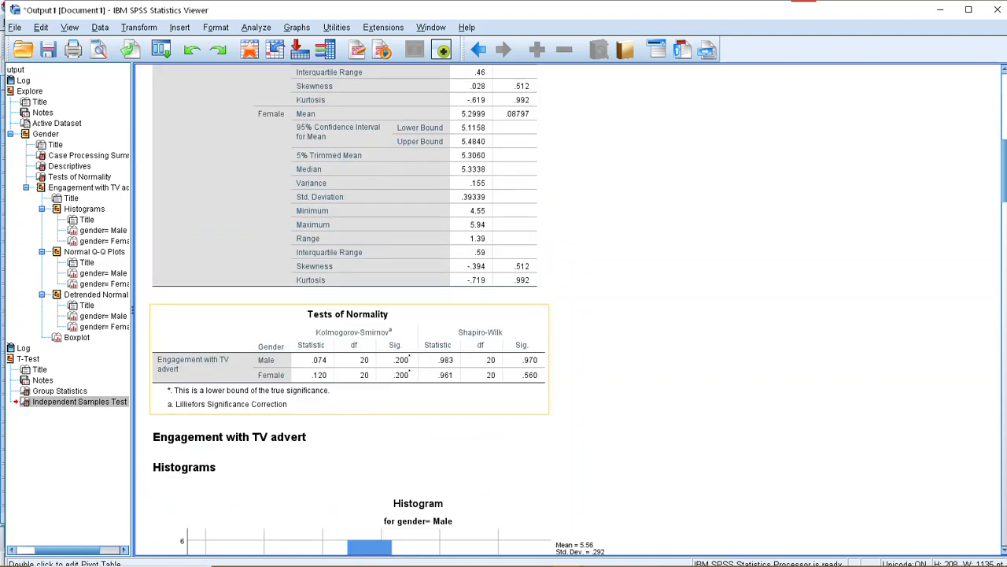
pyautogui.click(346, 354)
# Look over the histograms and Q-Q plots again and select the boxplot of engagement by gender.
pyautogui.scroll(-9, 346, 354)
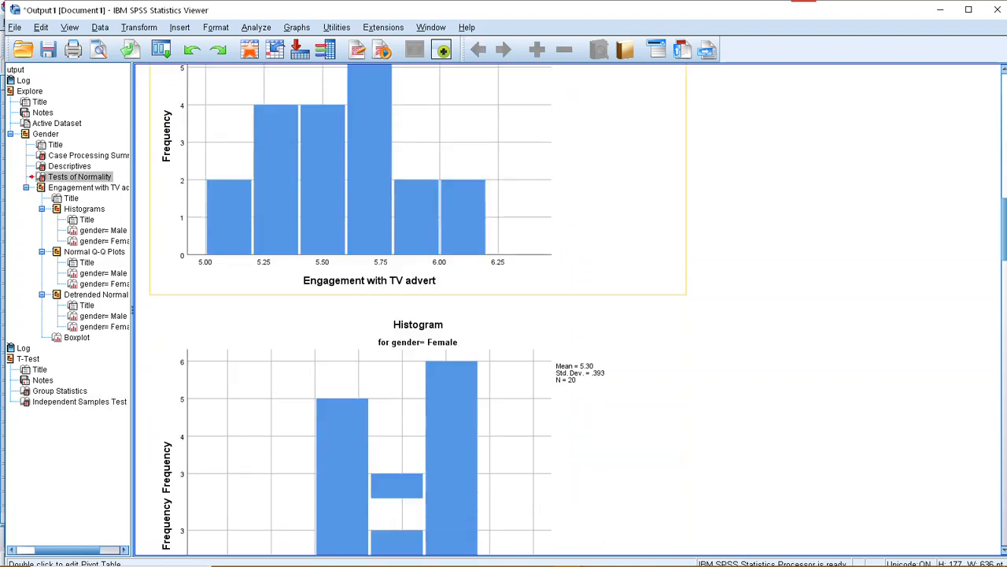
pyautogui.scroll(-8, 417, 314)
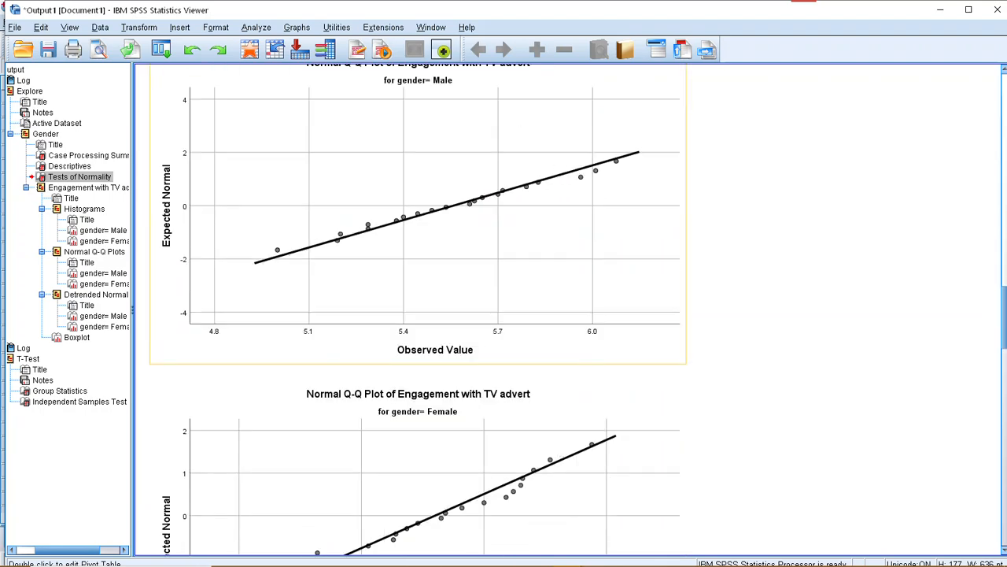
pyautogui.scroll(-10, 417, 315)
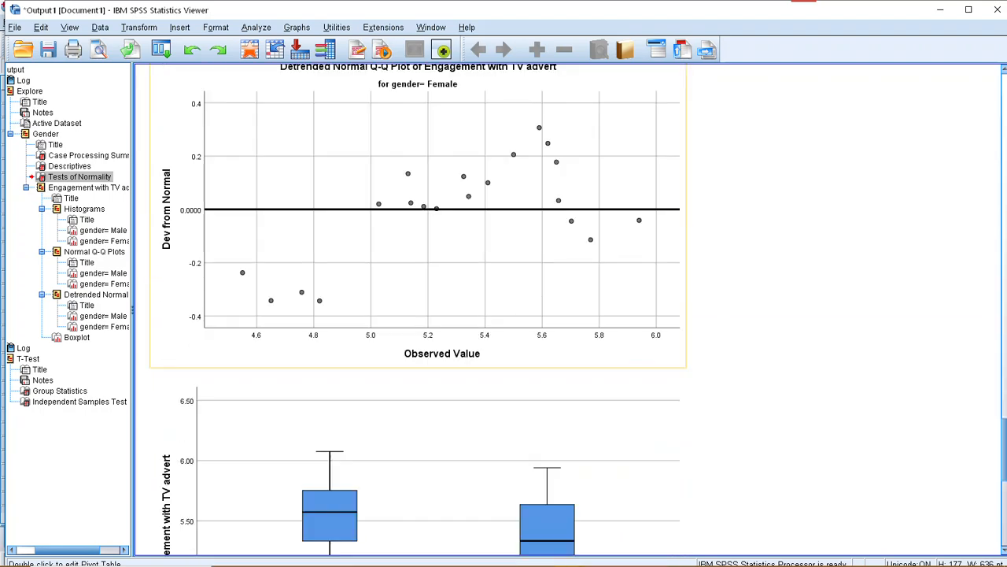
pyautogui.scroll(-4, 417, 314)
pyautogui.click(417, 370)
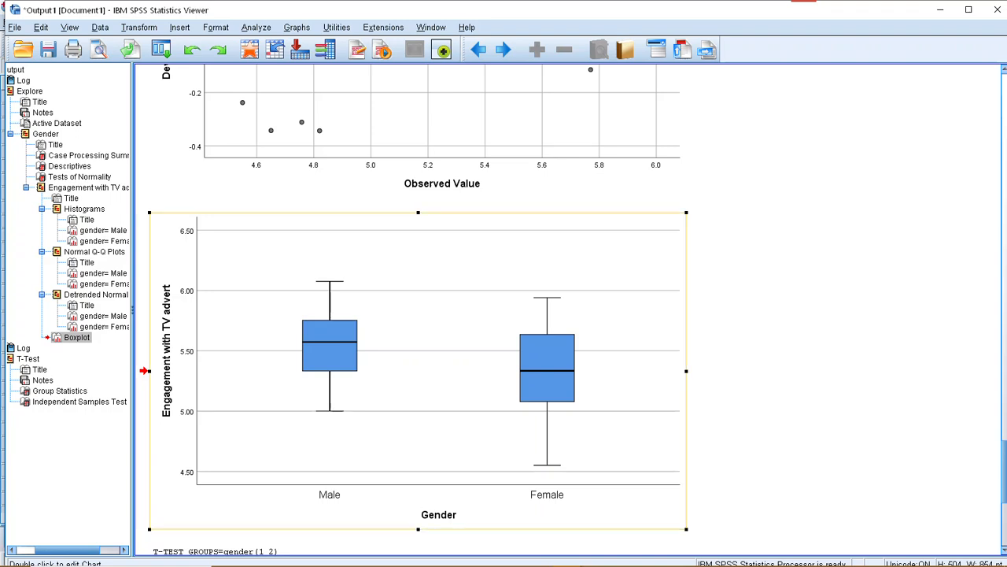
# Return to the T-Test output and compare the Independent Samples Test results with the Group Statistics means and standard deviations.
pyautogui.scroll(-4, 417, 362)
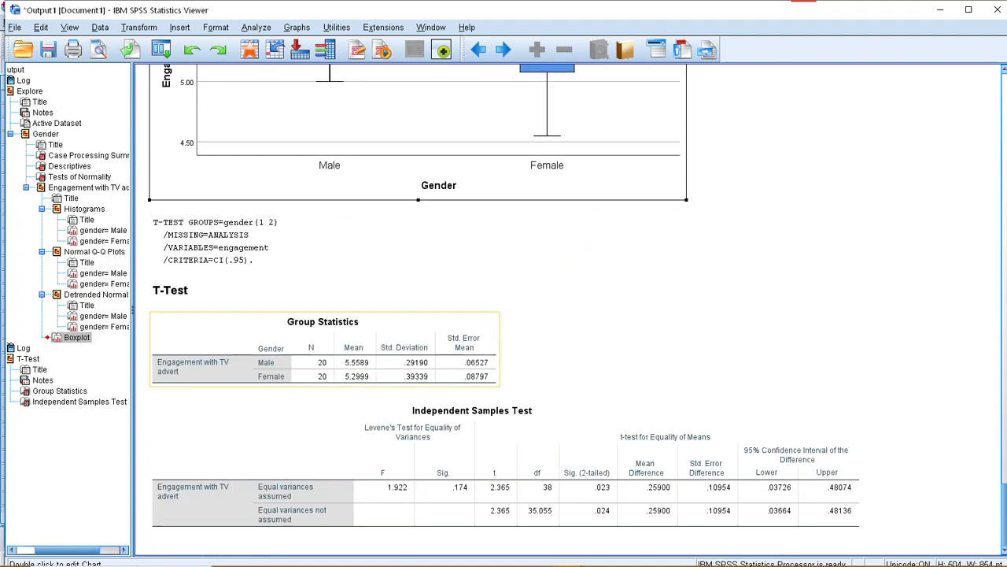
pyautogui.click(457, 464)
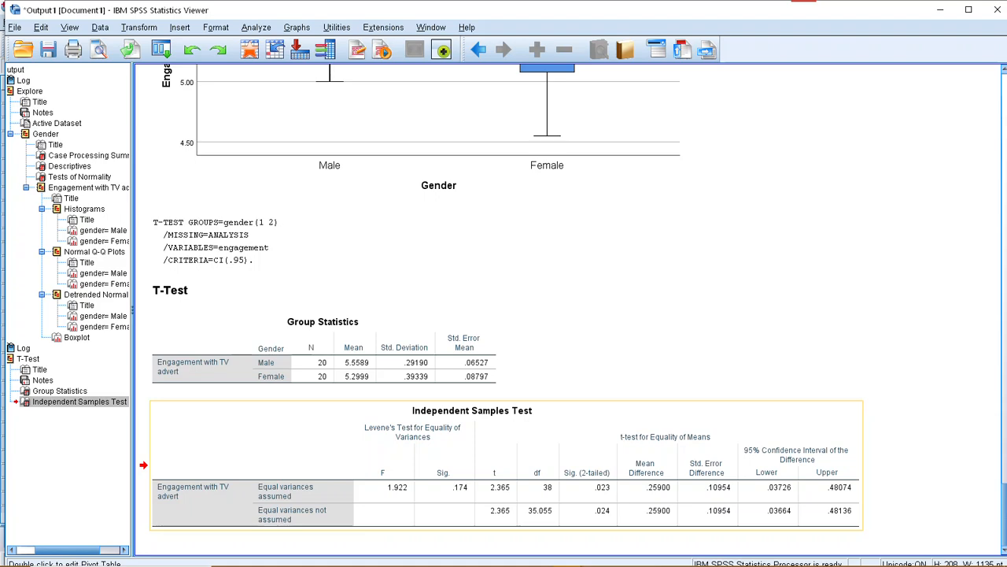
pyautogui.scroll(3, 409, 515)
pyautogui.scroll(-3, 410, 515)
pyautogui.click(378, 356)
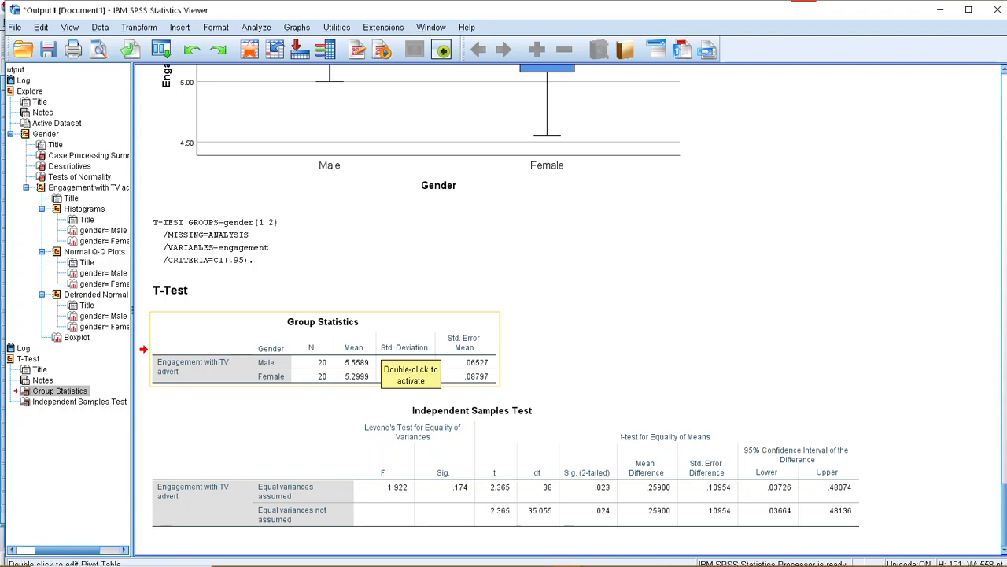
pyautogui.click(429, 463)
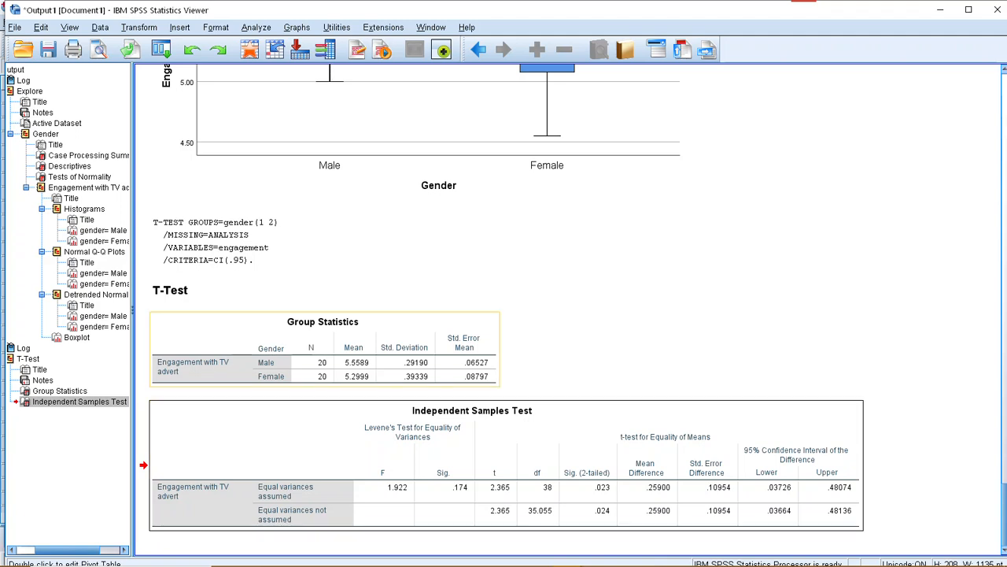
pyautogui.click(406, 379)
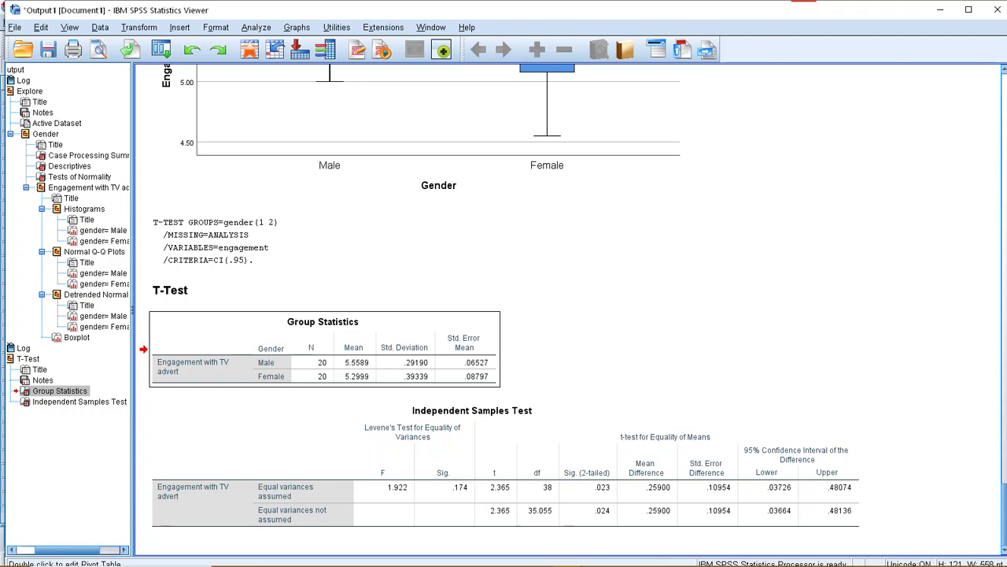
# Activate the Group Statistics table, inspect the N values for males and females, and leave the table without editing it.
pyautogui.doubleClick(312, 362)
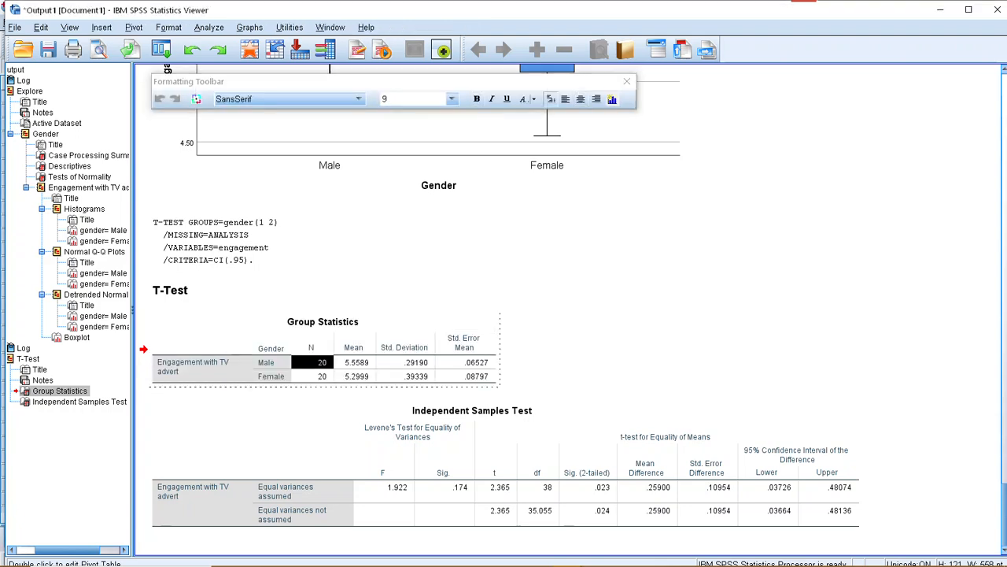
pyautogui.doubleClick(316, 377)
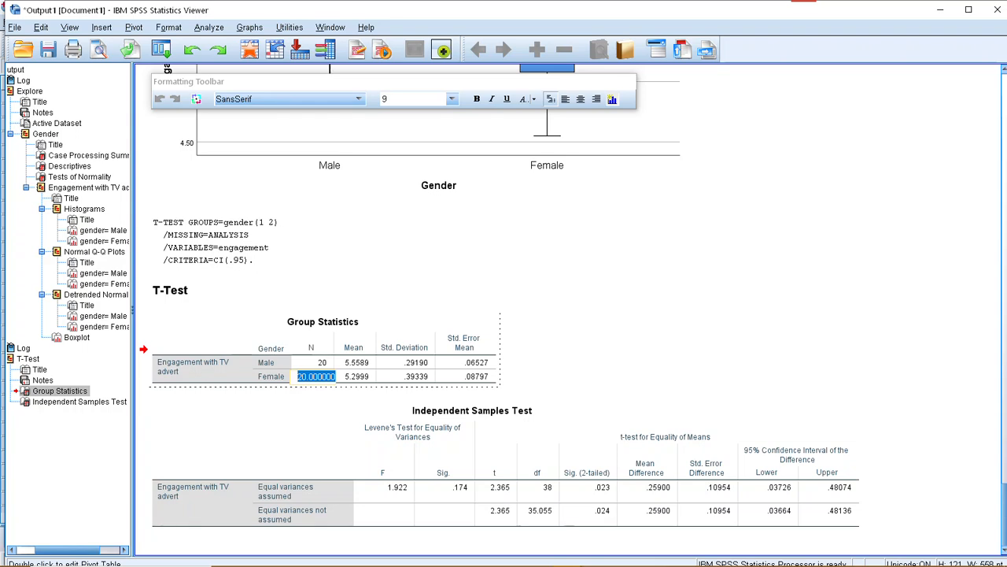
pyautogui.click(567, 339)
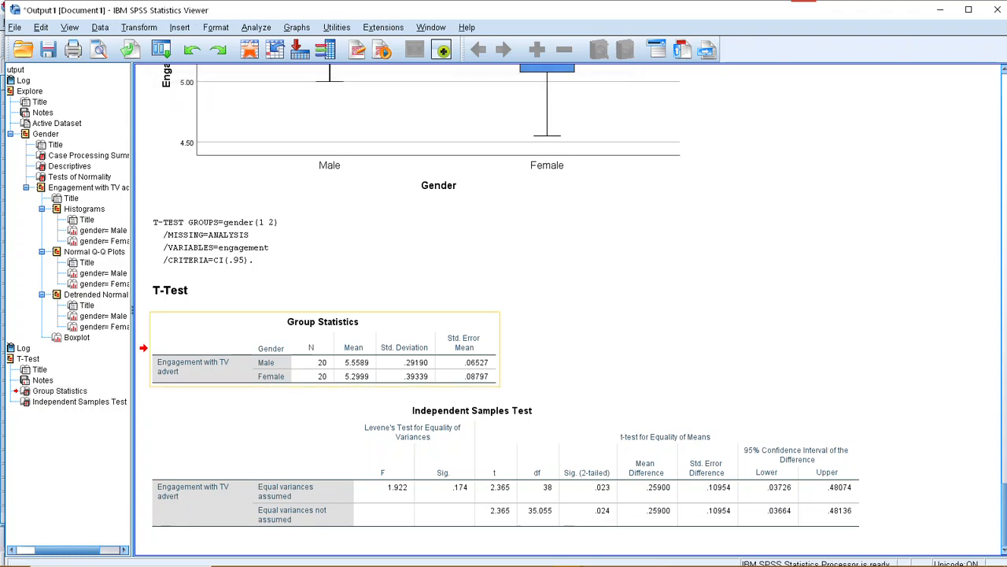
# Activate the Group Statistics table, inspect the male and female means and standard deviations at full precision, and dismiss the formatting toolbar.
pyautogui.click(324, 354)
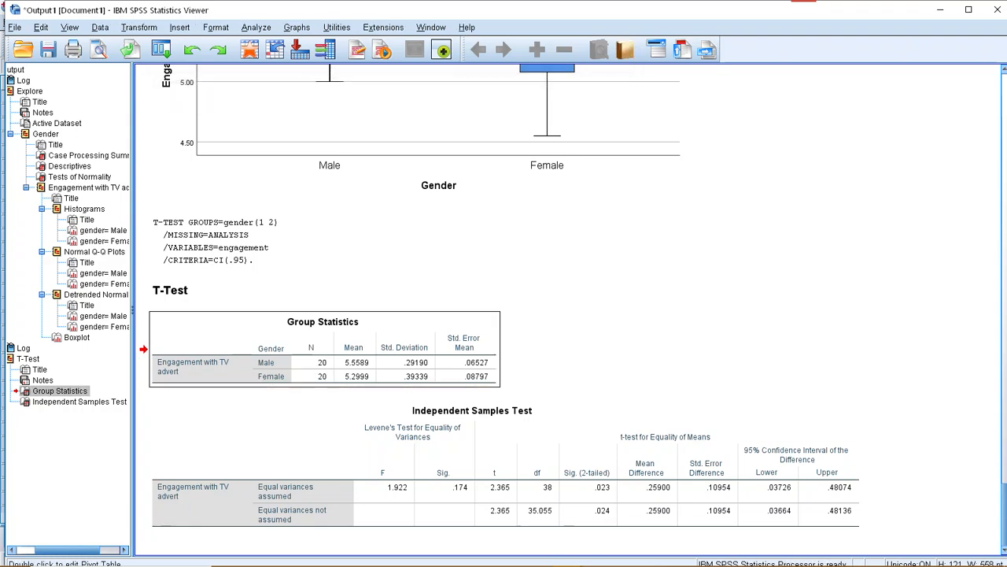
pyautogui.doubleClick(358, 362)
pyautogui.doubleClick(358, 376)
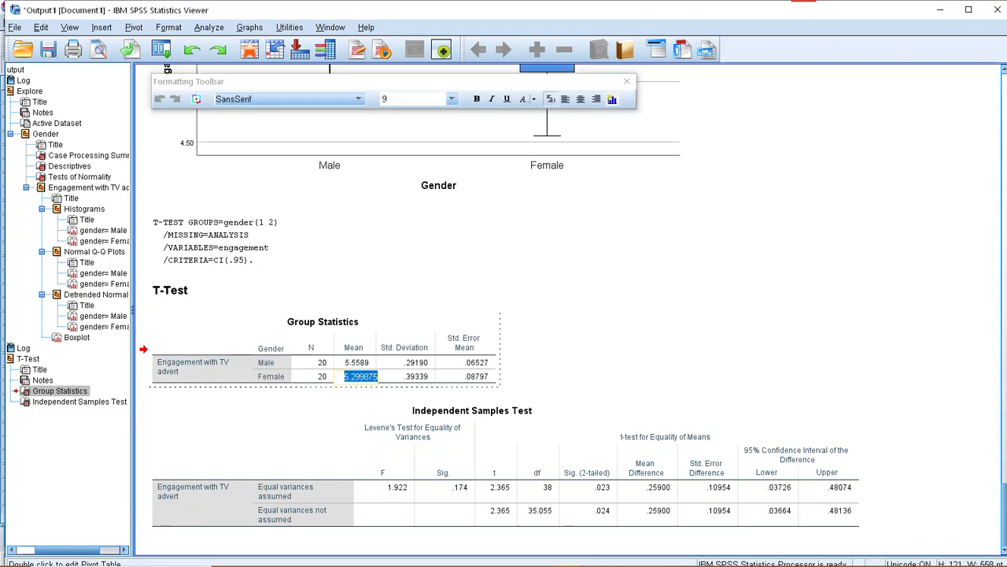
pyautogui.doubleClick(419, 363)
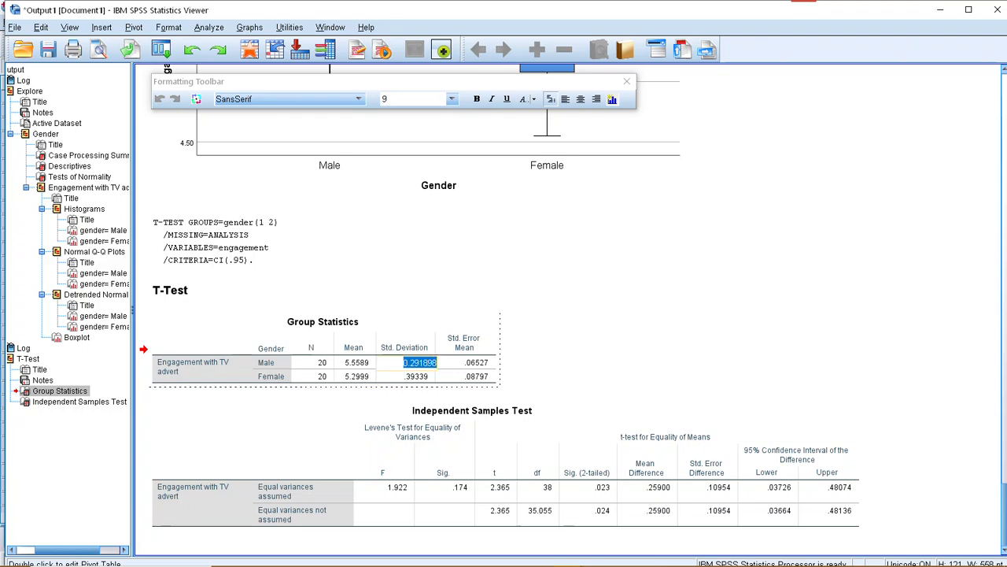
pyautogui.click(410, 363)
pyautogui.doubleClick(417, 376)
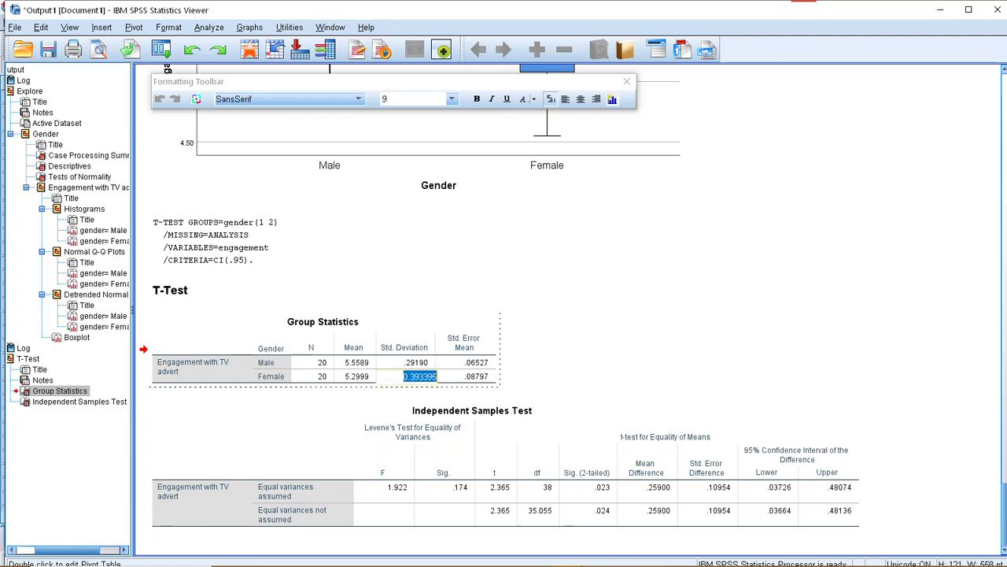
pyautogui.click(404, 376)
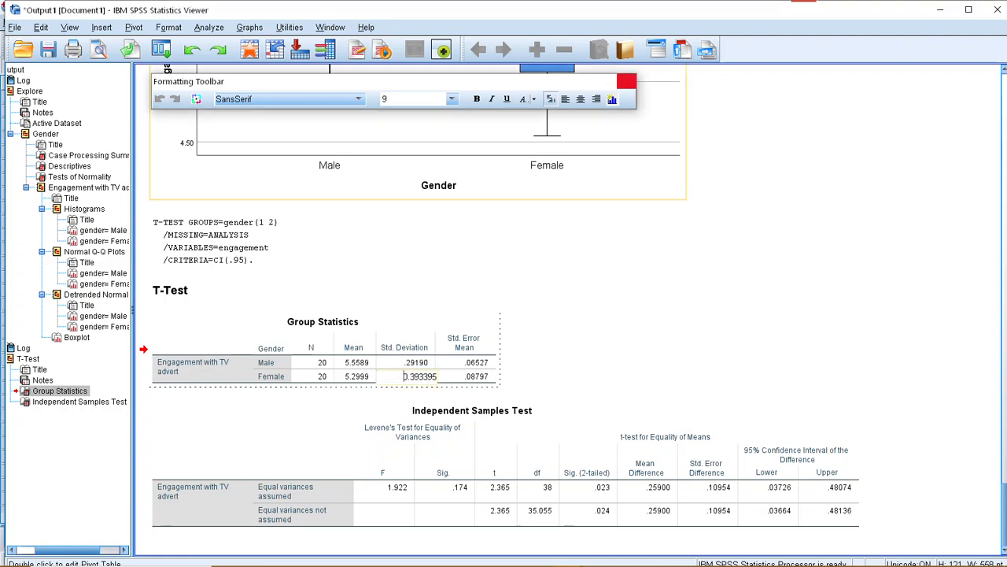
pyautogui.click(627, 81)
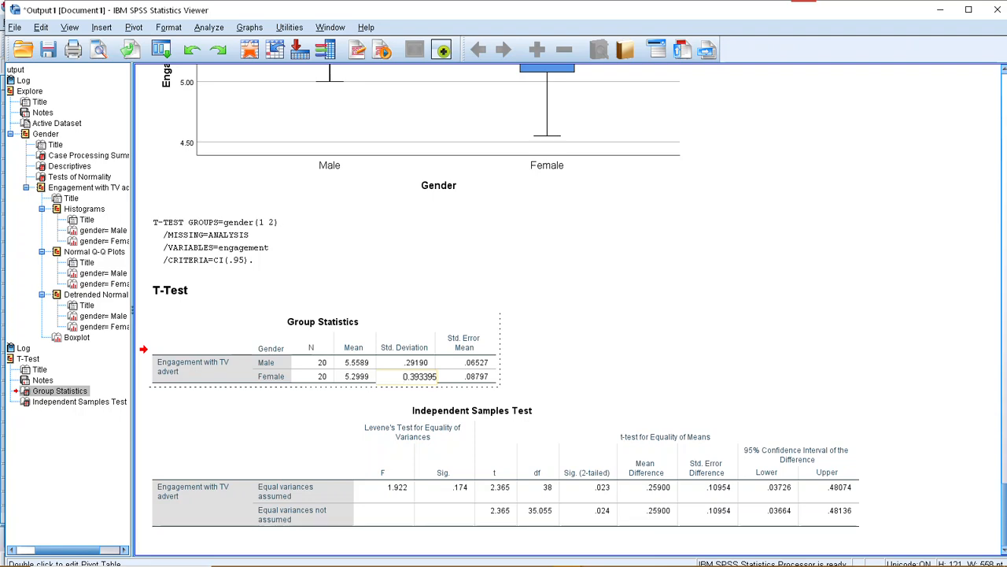
# Go back to the Explore output and review the Descriptives and Tests of Normality tables for both genders.
pyautogui.scroll(20, 504, 315)
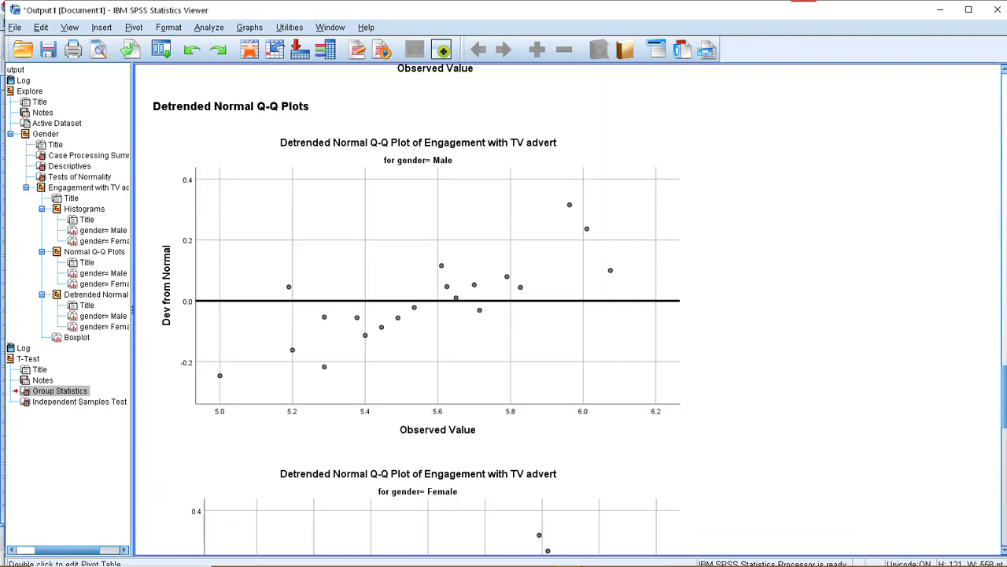
pyautogui.scroll(20, 417, 314)
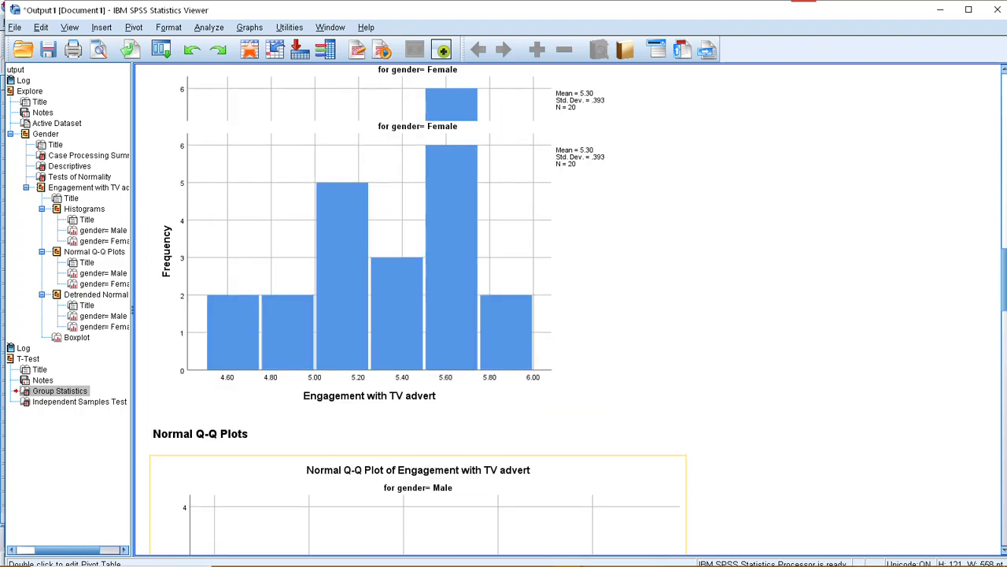
pyautogui.scroll(5, 417, 315)
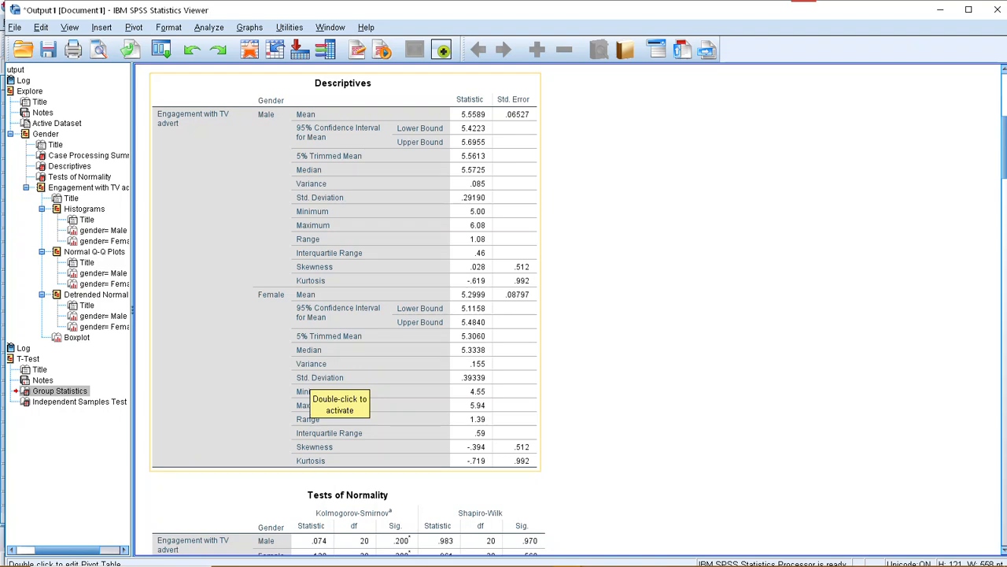
pyautogui.scroll(-3, 338, 393)
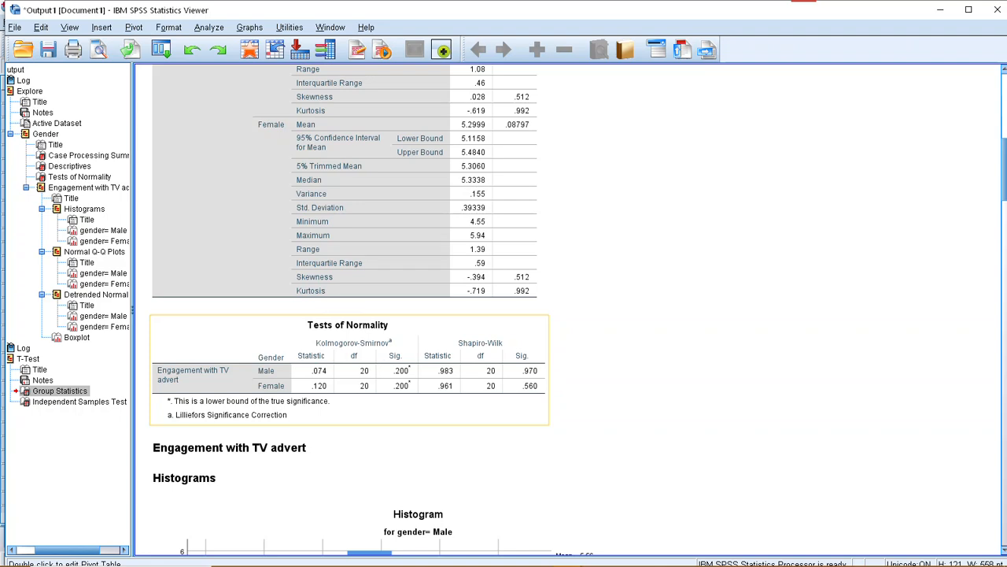
pyautogui.scroll(-3, 307, 389)
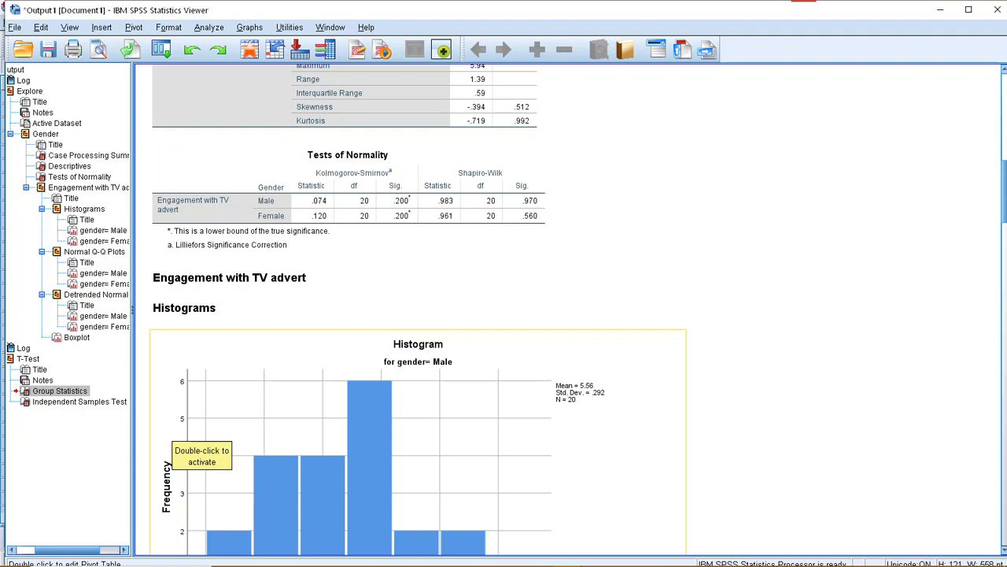
# Examine the male and female histograms and Normal Q-Q plots of engagement with the TV advert.
pyautogui.scroll(-3, 197, 441)
pyautogui.scroll(-3, 196, 441)
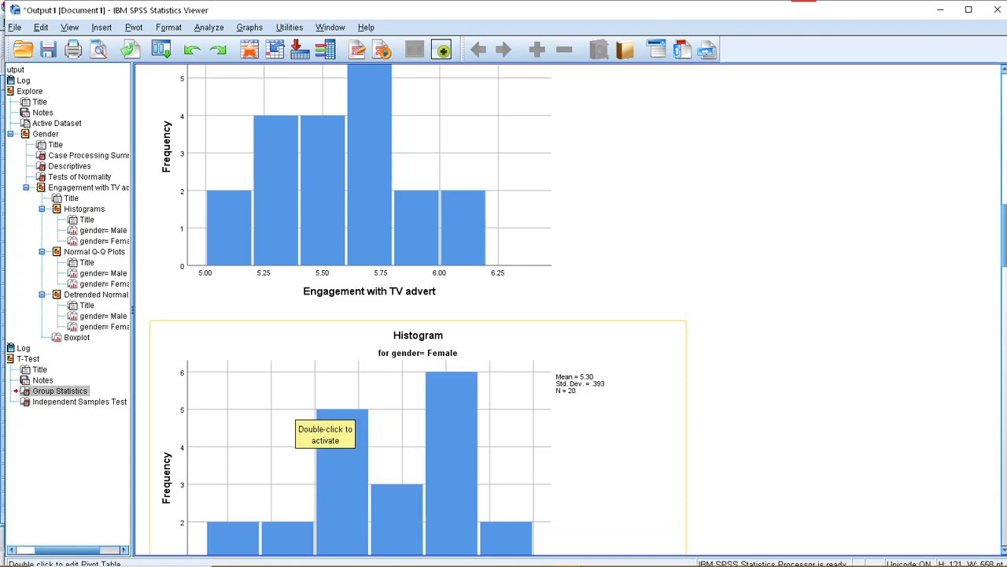
pyautogui.scroll(-4, 197, 441)
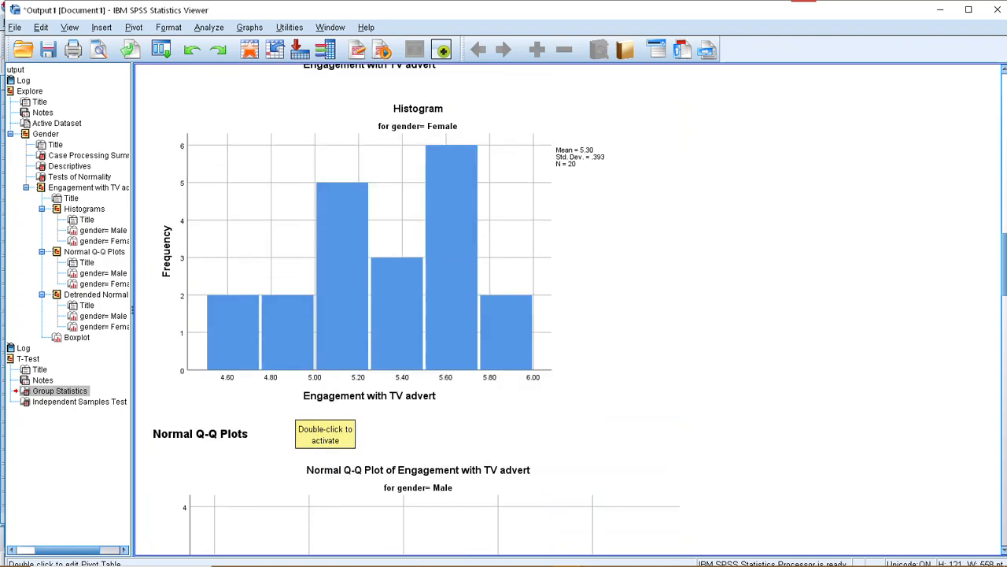
pyautogui.scroll(-3, 323, 417)
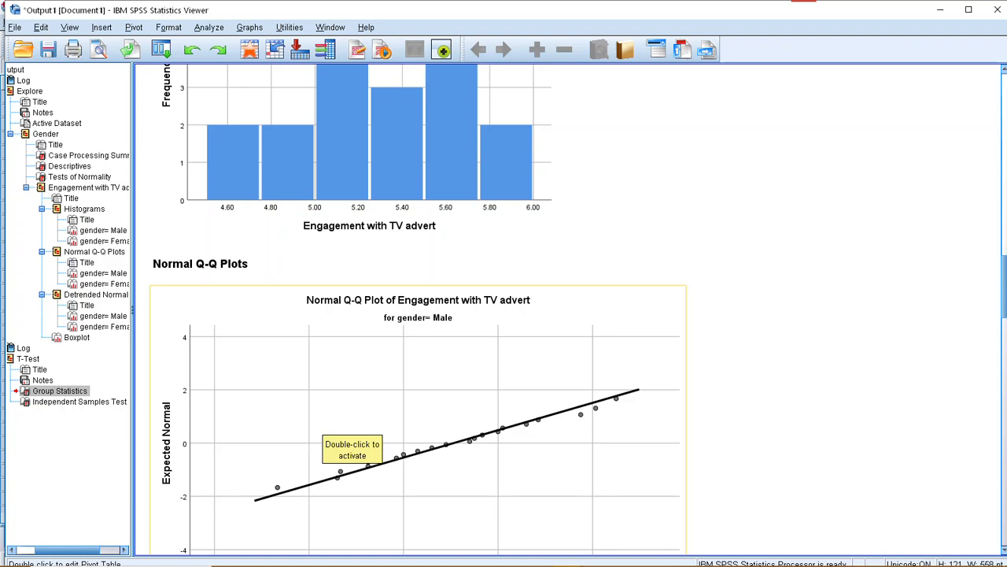
pyautogui.scroll(-7, 339, 433)
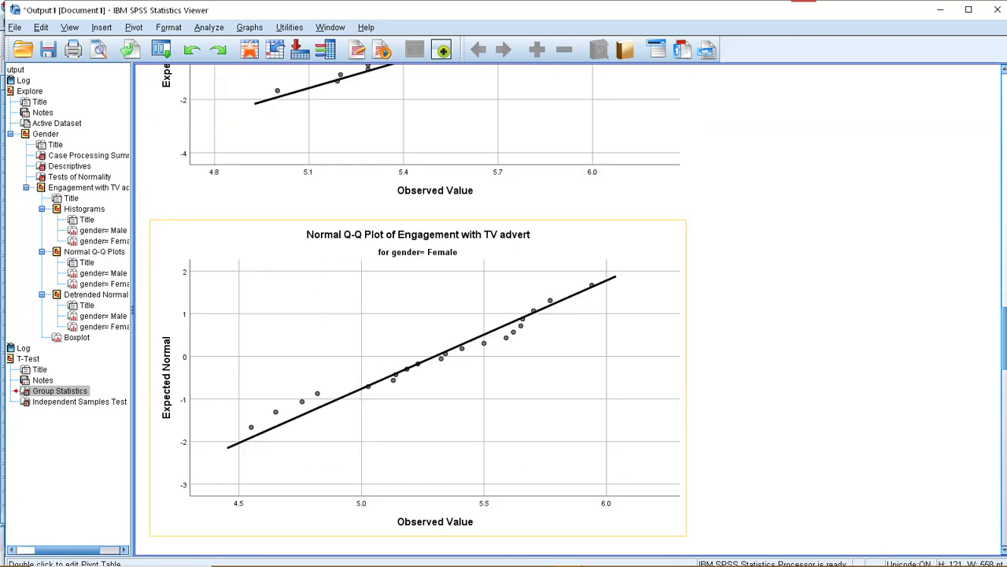
pyautogui.scroll(-18, 339, 433)
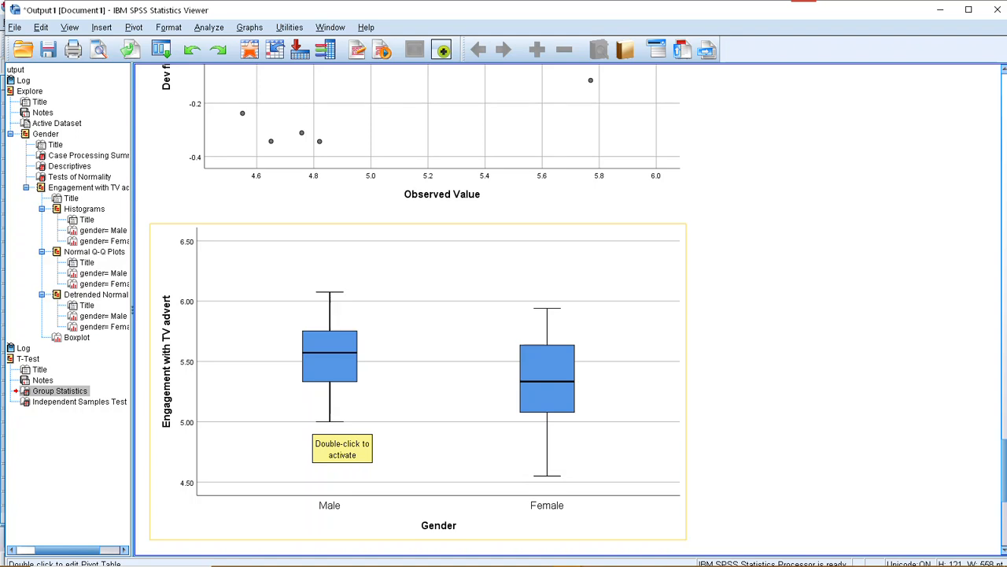
# Compare the engagement boxplots for males and females with the T-Test group statistics, and select the boxplot.
pyautogui.scroll(-1, 338, 432)
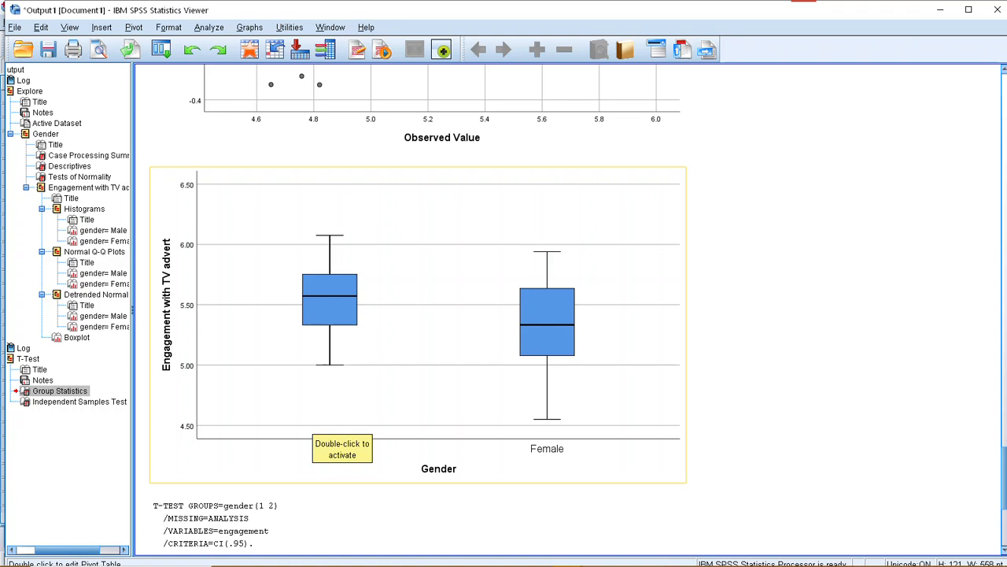
pyautogui.scroll(-1, 343, 425)
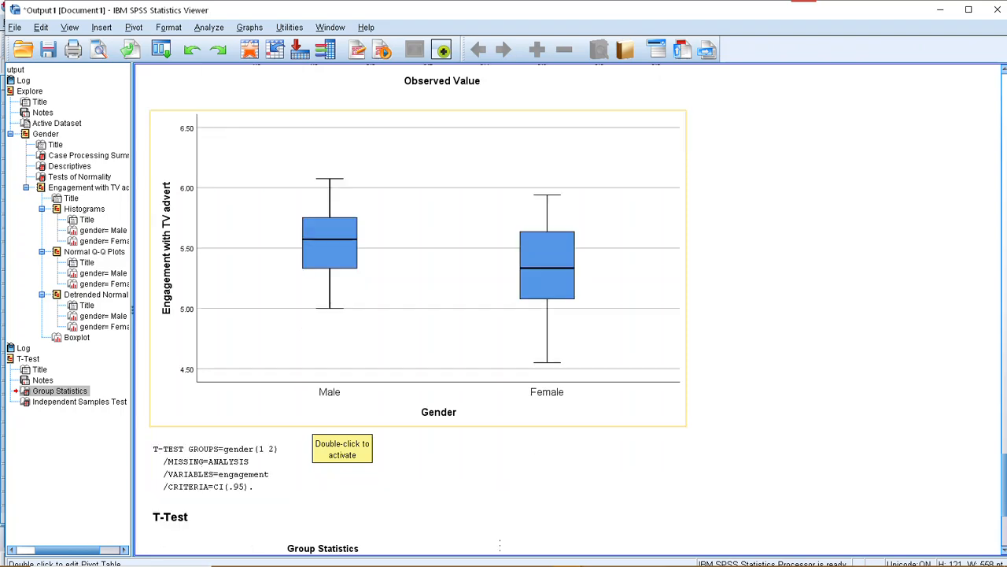
pyautogui.scroll(-3, 567, 307)
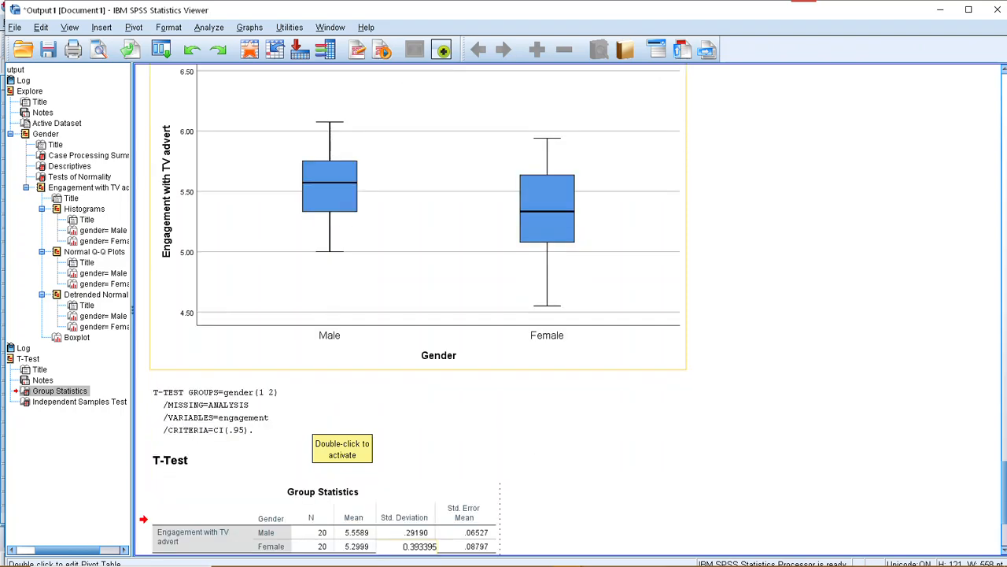
pyautogui.scroll(4, 566, 307)
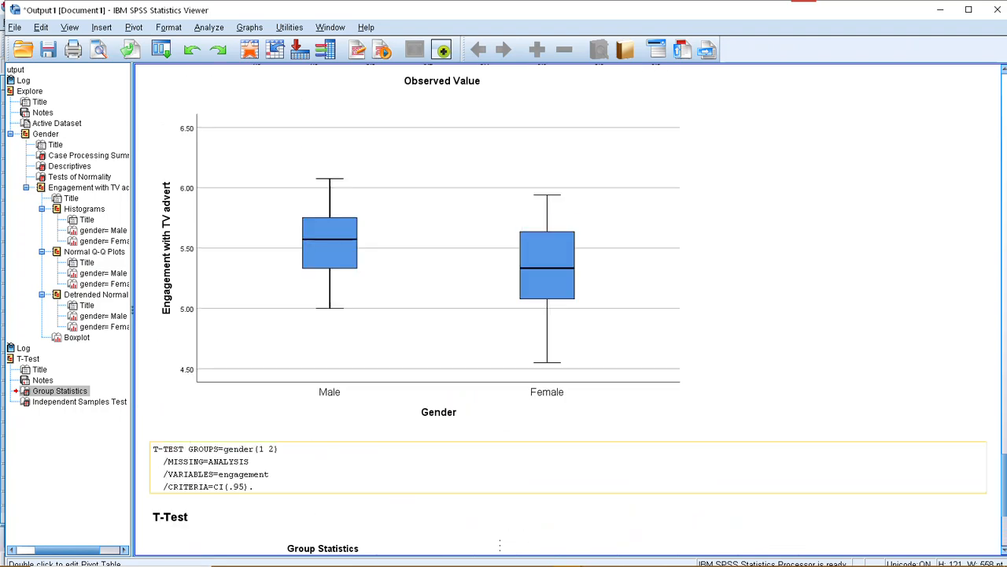
pyautogui.scroll(1, 403, 490)
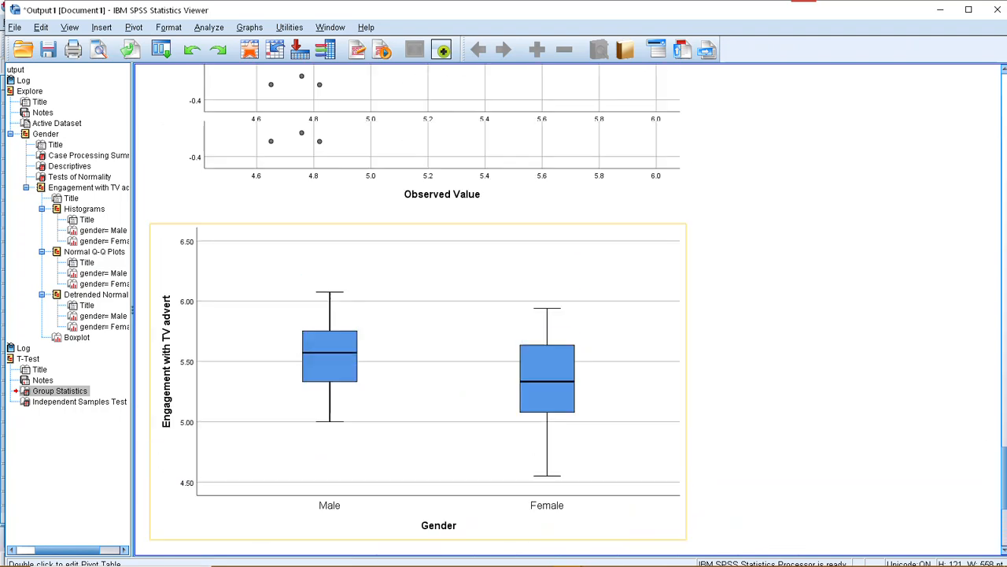
pyautogui.scroll(-4, 404, 489)
pyautogui.scroll(-1, 404, 490)
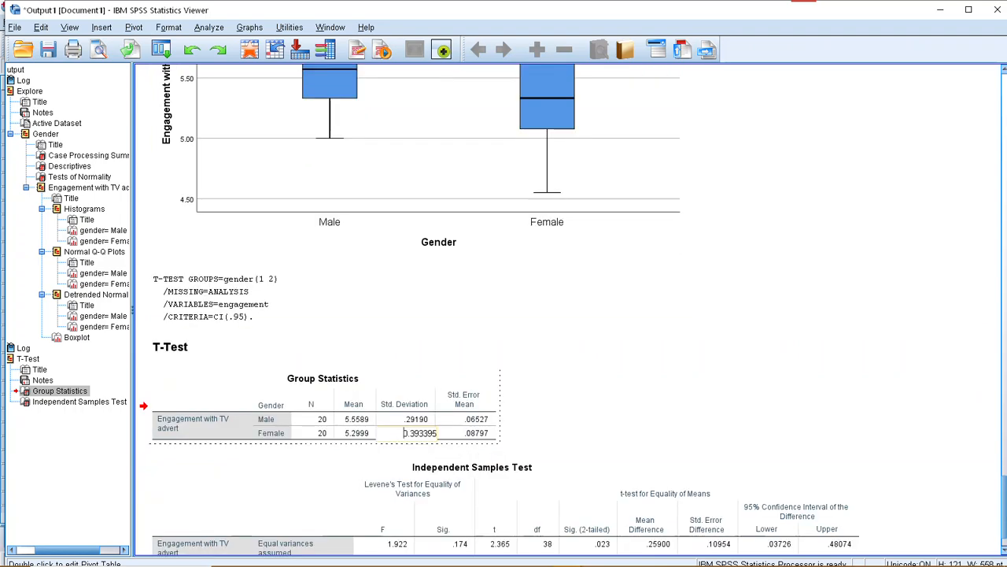
pyautogui.scroll(3, 404, 490)
pyautogui.click(418, 268)
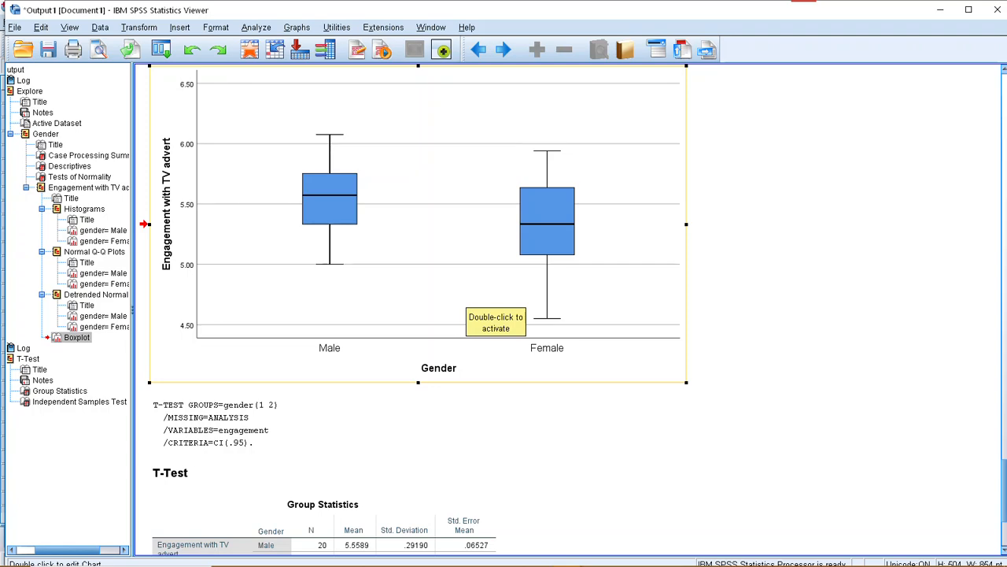
# Recheck the Q-Q plots against the T-Test output and select the Independent Samples Test table for review.
pyautogui.scroll(-5, 504, 315)
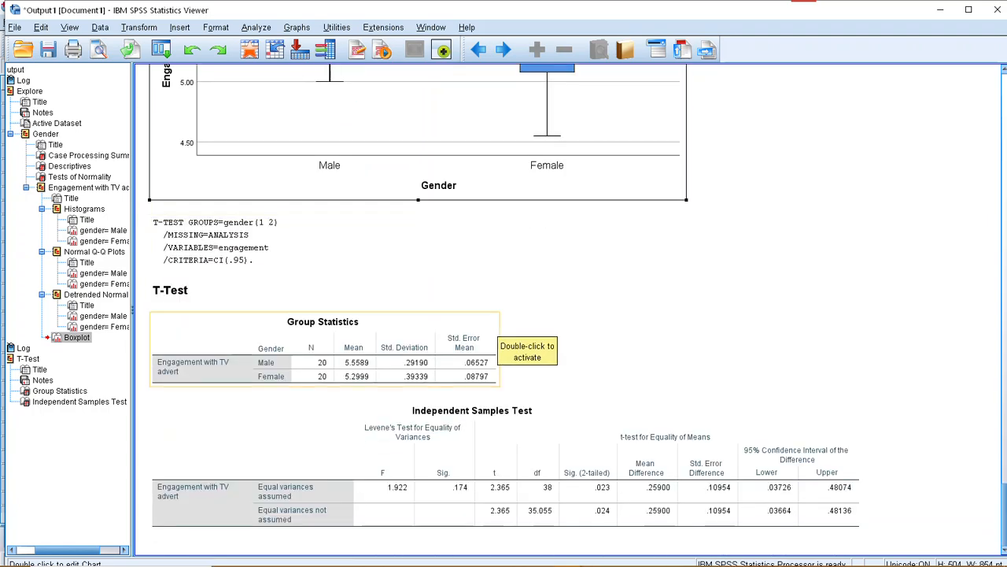
pyautogui.scroll(6, 409, 377)
pyautogui.scroll(-6, 409, 377)
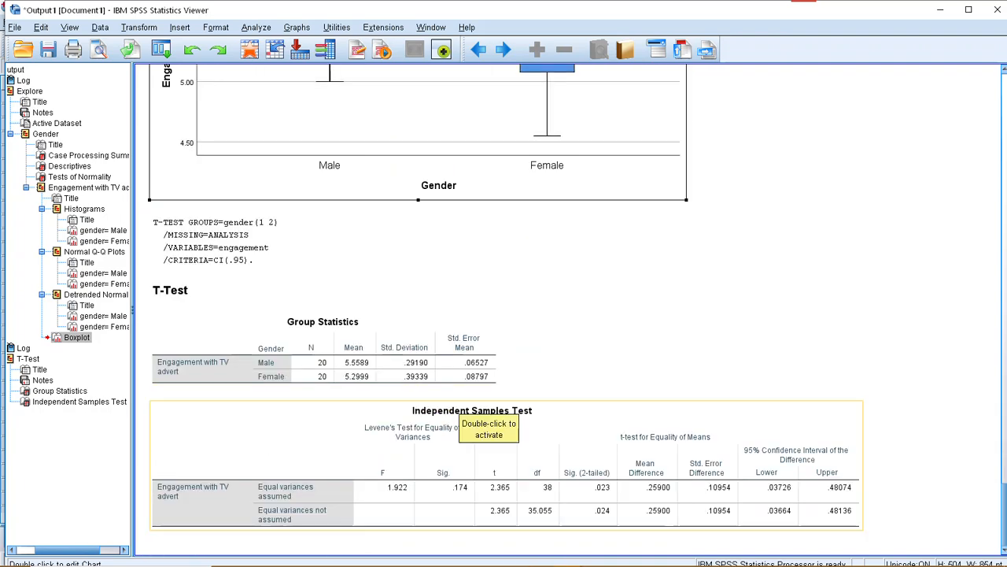
pyautogui.scroll(10, 480, 417)
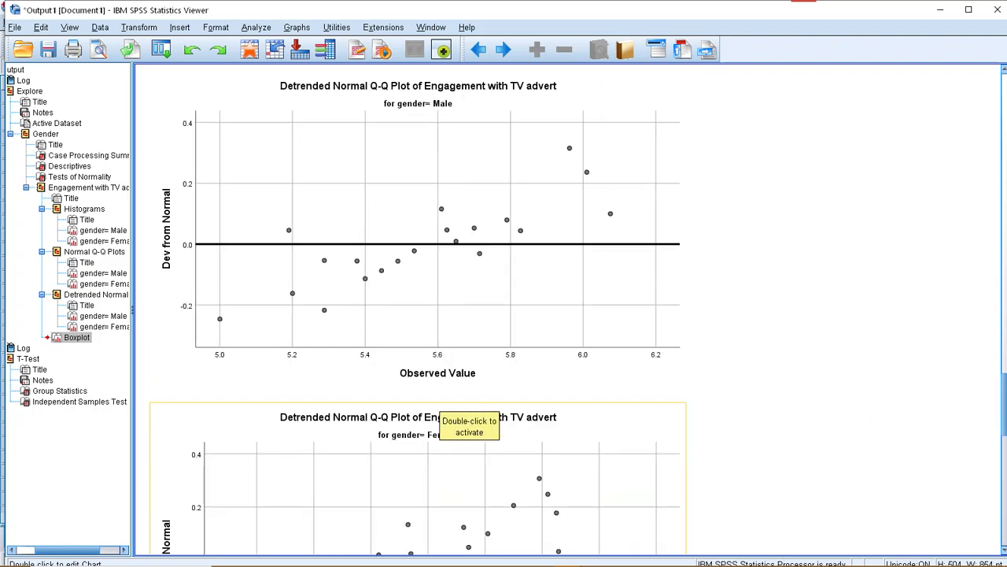
pyautogui.scroll(3, 469, 413)
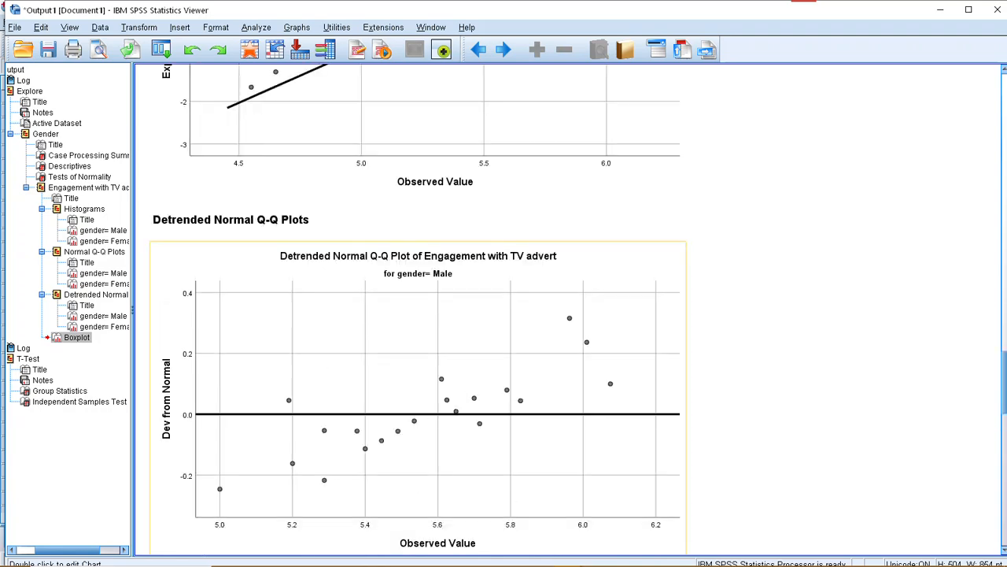
pyautogui.scroll(14, 419, 315)
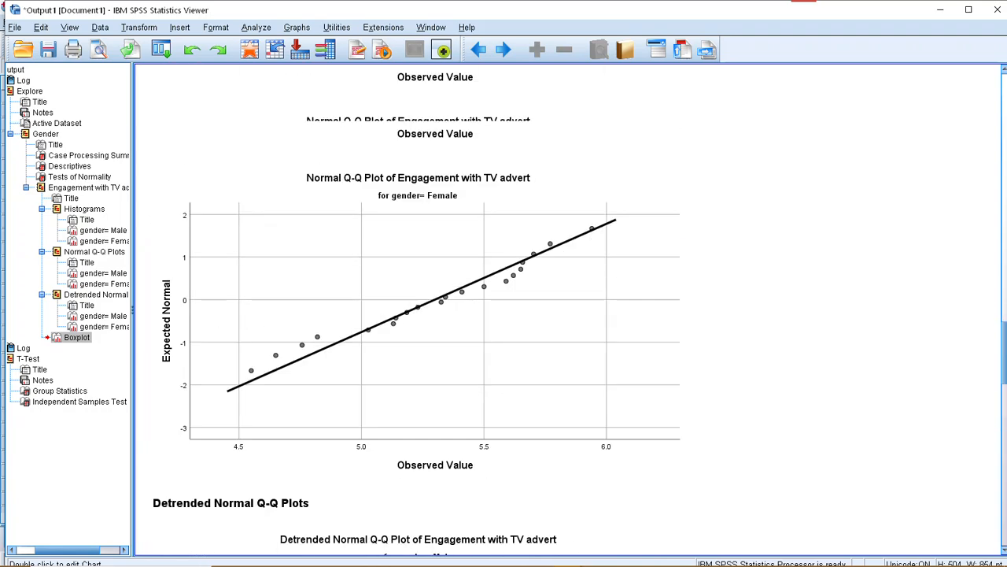
pyautogui.scroll(-14, 456, 398)
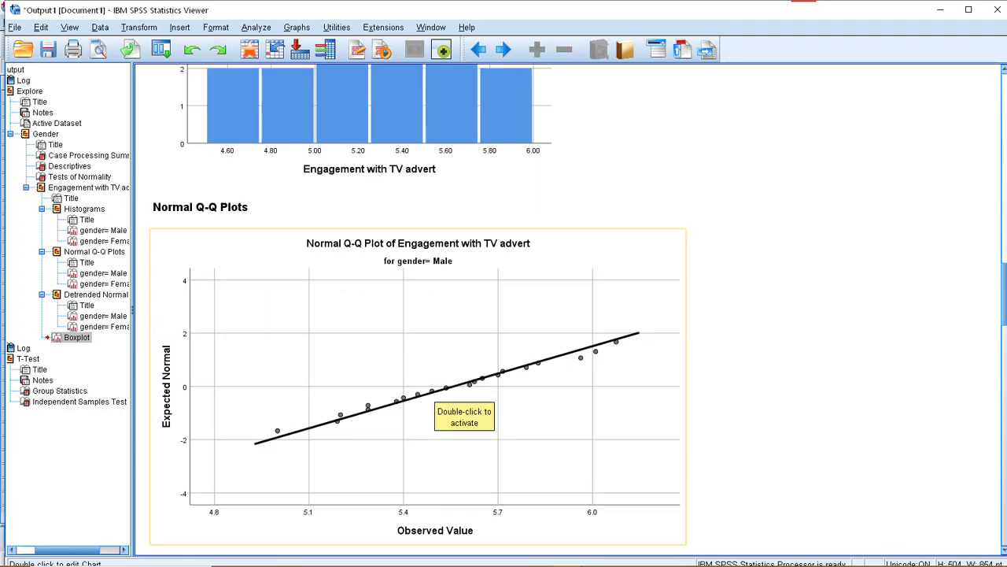
pyautogui.scroll(-15, 457, 398)
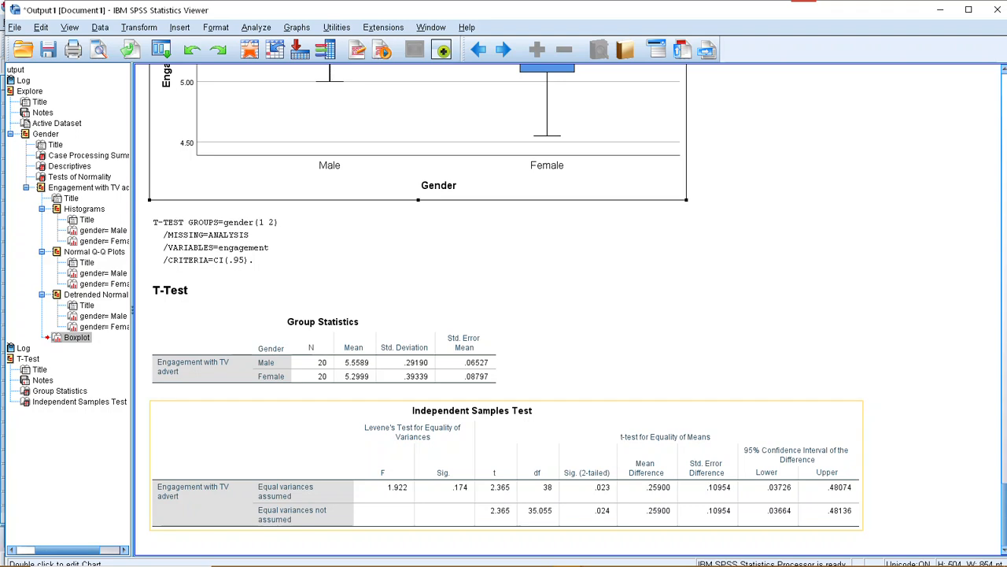
pyautogui.click(503, 465)
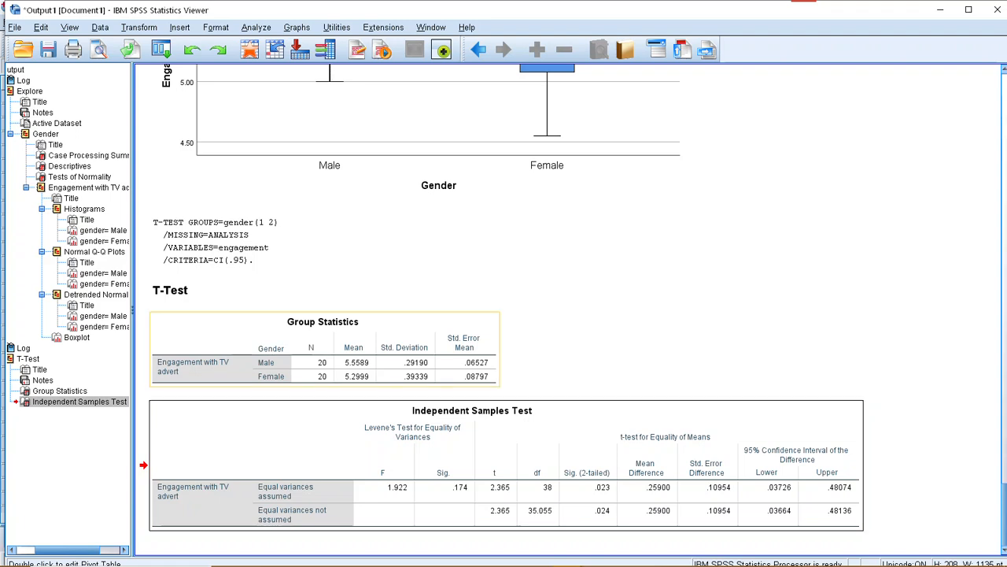
# Look back from the t-test results through the boxplot, detrended plots and Normal Q-Q plots in the Explore output.
pyautogui.scroll(5, 440, 307)
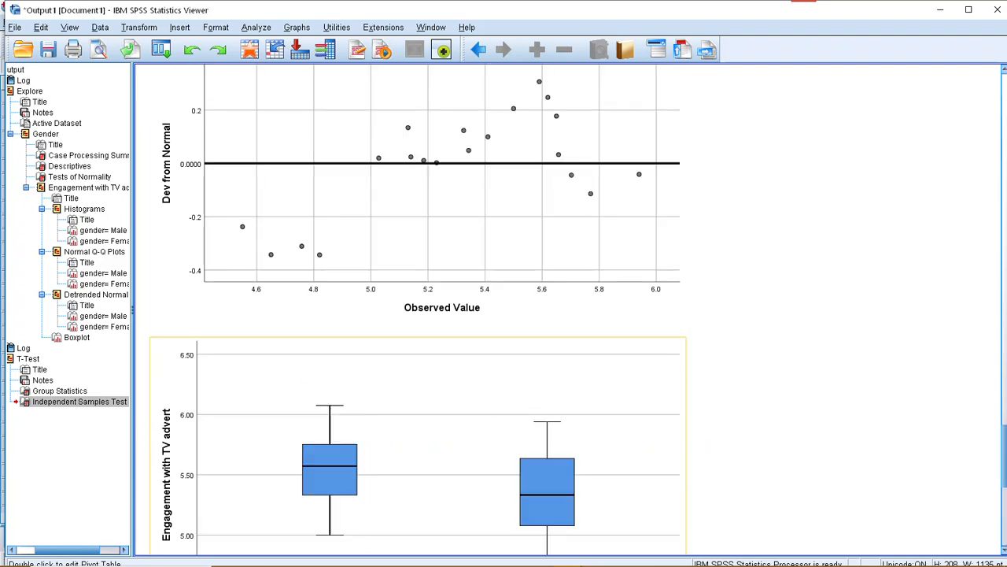
pyautogui.scroll(10, 417, 307)
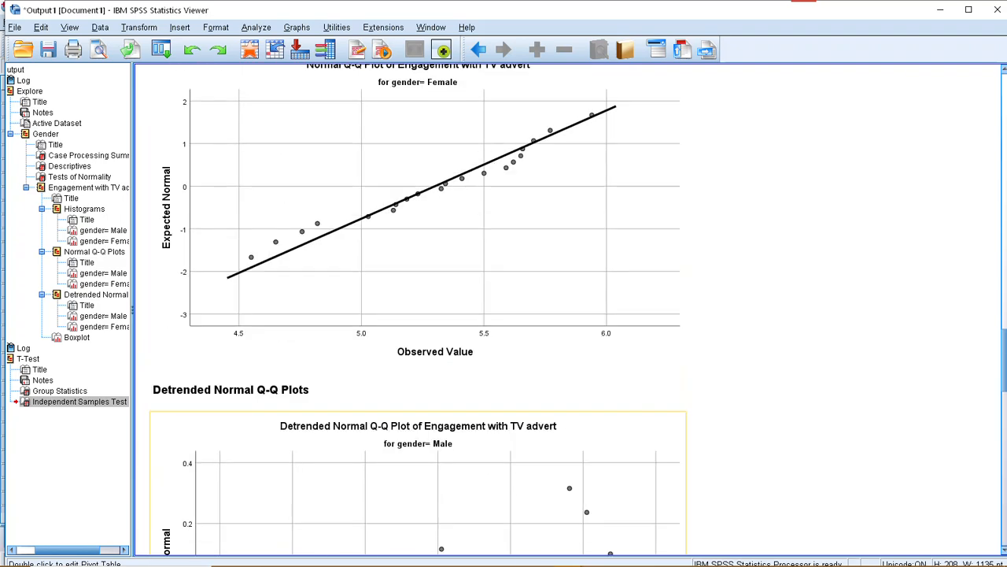
pyautogui.scroll(5, 417, 307)
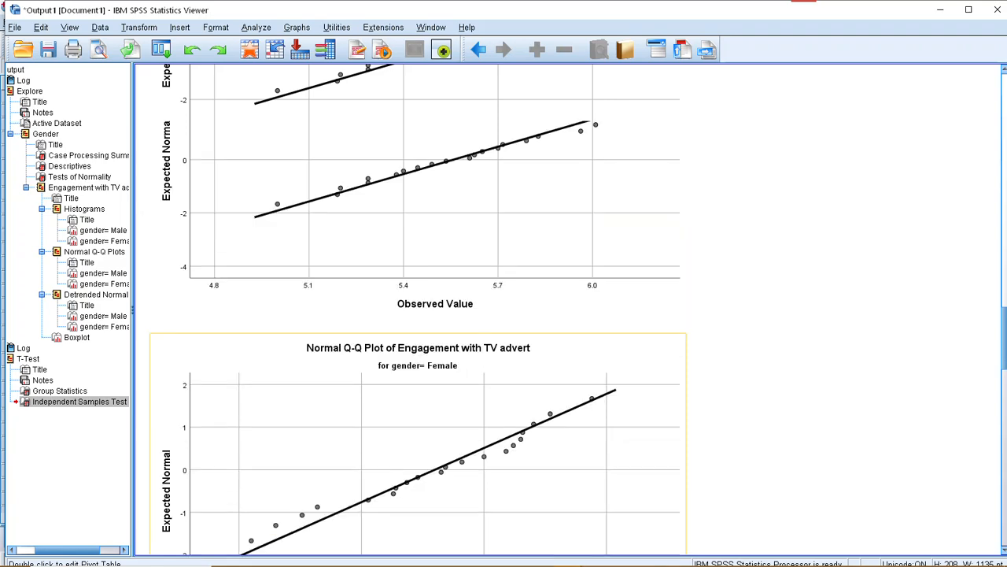